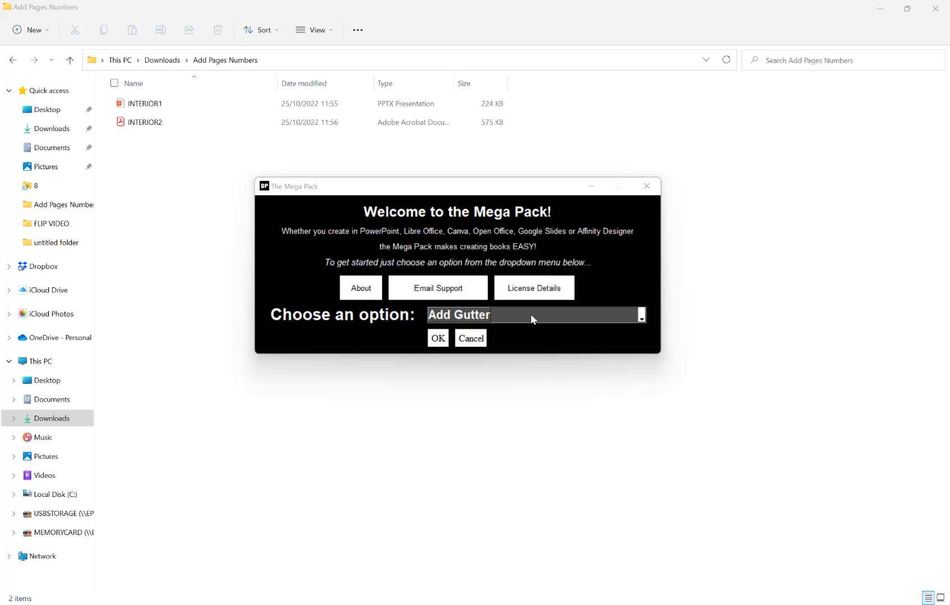
Start the Insert Page Numbers option and choose to add the numbers to a new file.
drag(436, 189, 456, 178)
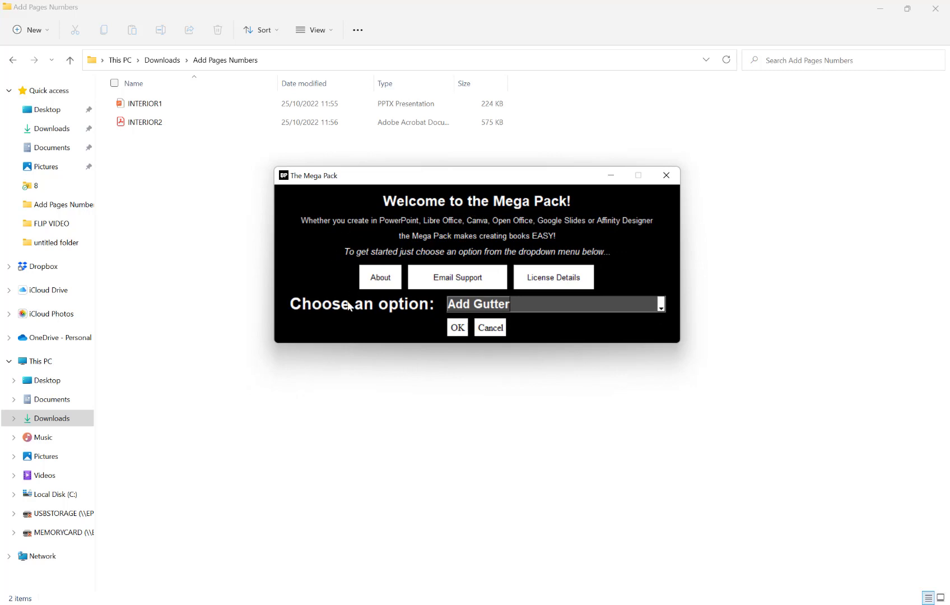
click(495, 307)
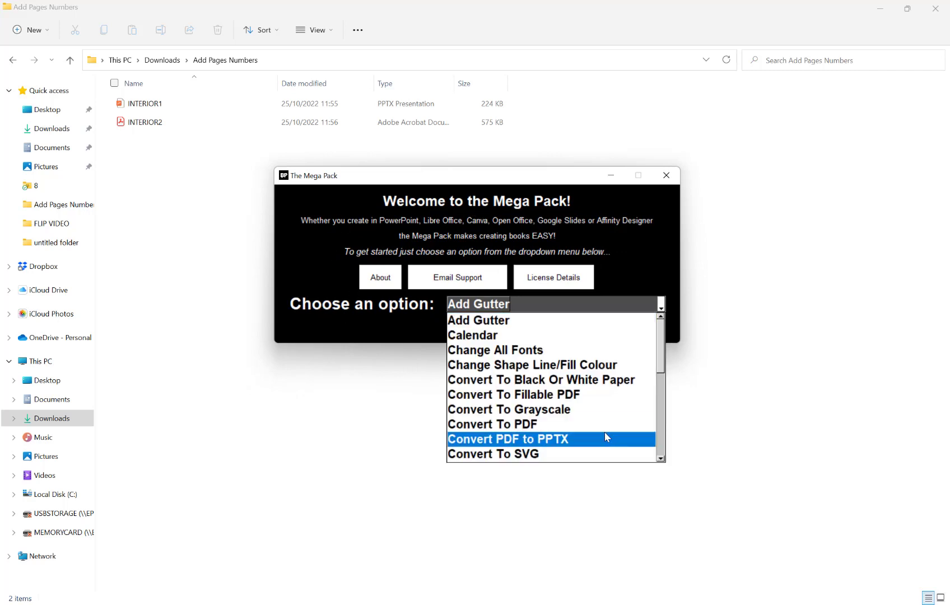
scroll(604, 434, down, 1)
scroll(603, 434, down, 4)
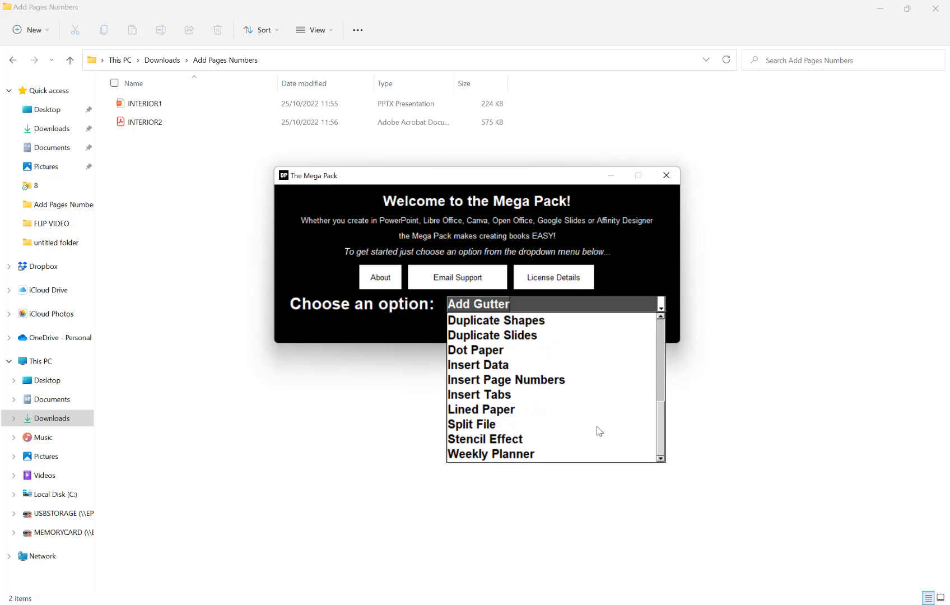
click(525, 383)
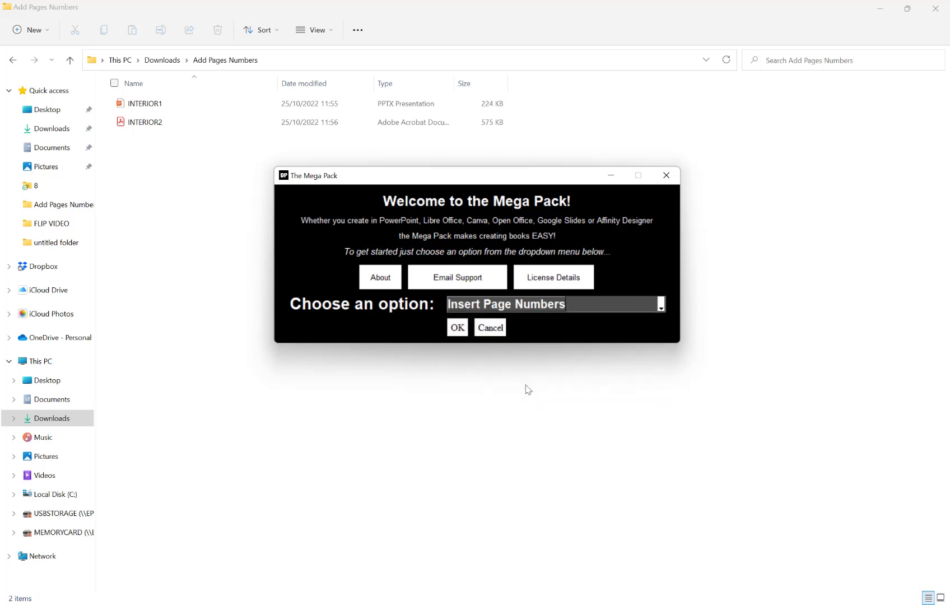
click(457, 328)
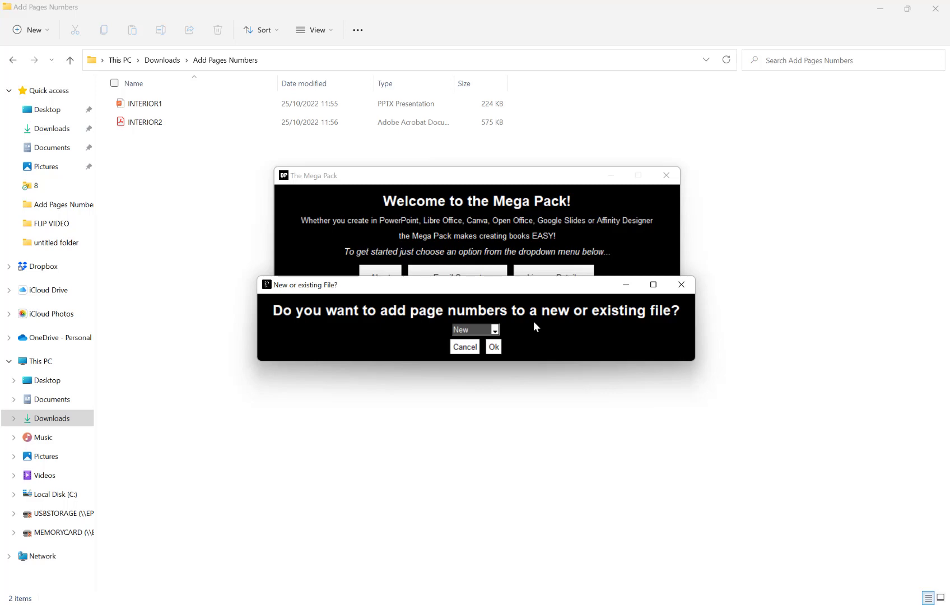
click(496, 346)
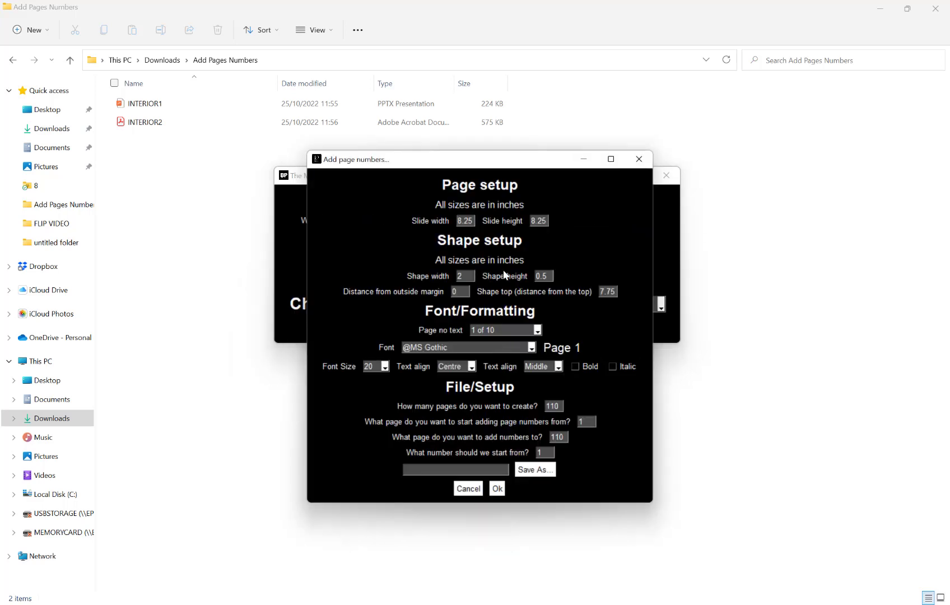
Set the slide width to 8.5 inches and the slide height to 11 inches.
drag(471, 154, 452, 154)
double_click(464, 220)
text(8.5)
double_click(535, 220)
text(11)
drag(457, 165, 451, 154)
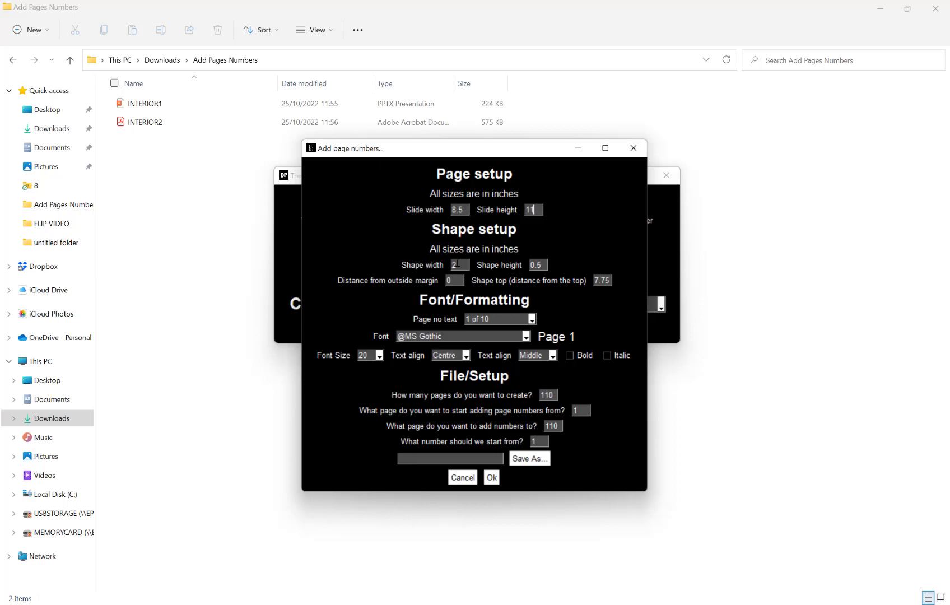
Set the shape width to 4, the distance from the outside margin to 0.5 and the shape top to 10 inches.
double_click(460, 264)
text(4)
click(459, 281)
text(.5)
double_click(603, 280)
text(10)
Set the page number text format to "Page 1 of 10" and its font to Calibri.
click(494, 317)
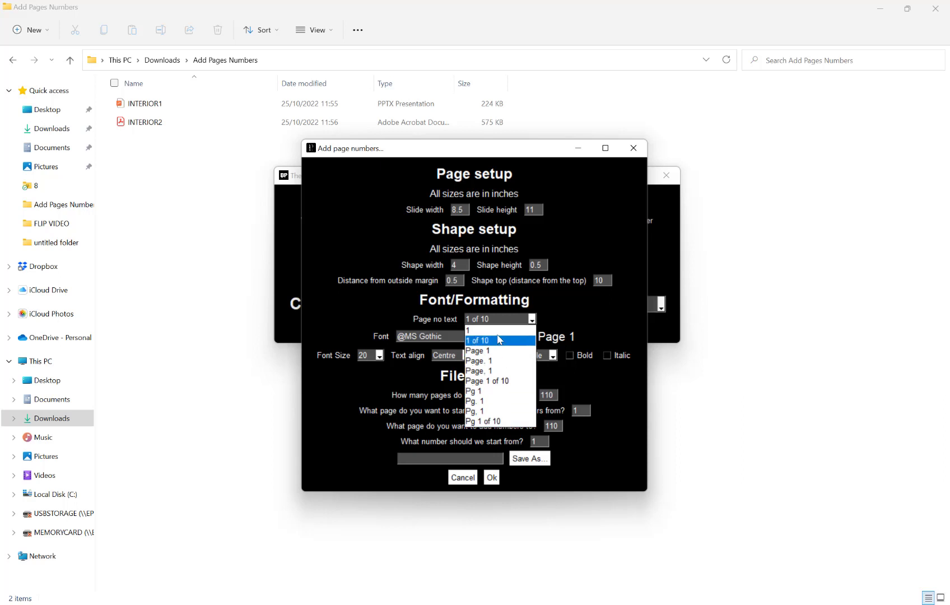
click(502, 381)
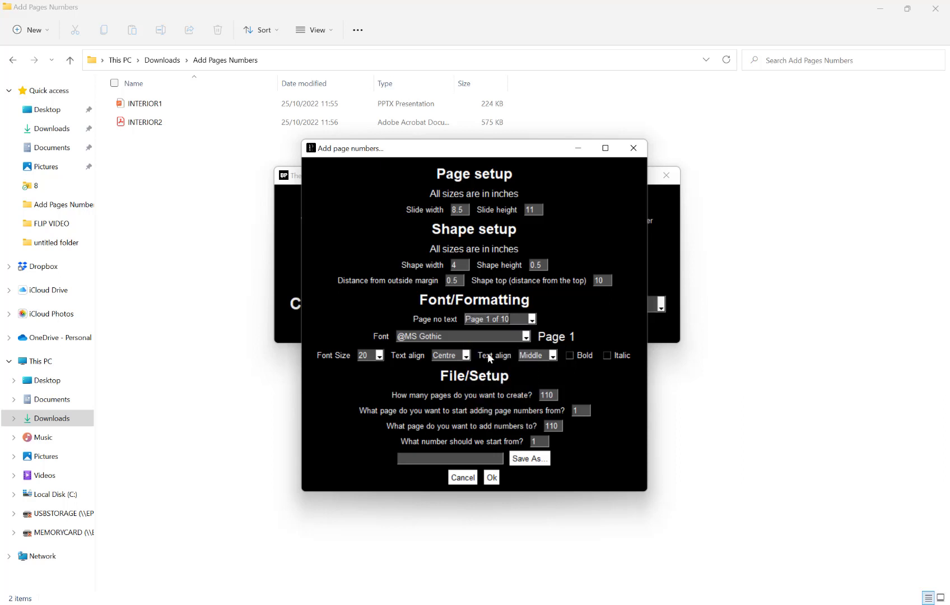
click(477, 336)
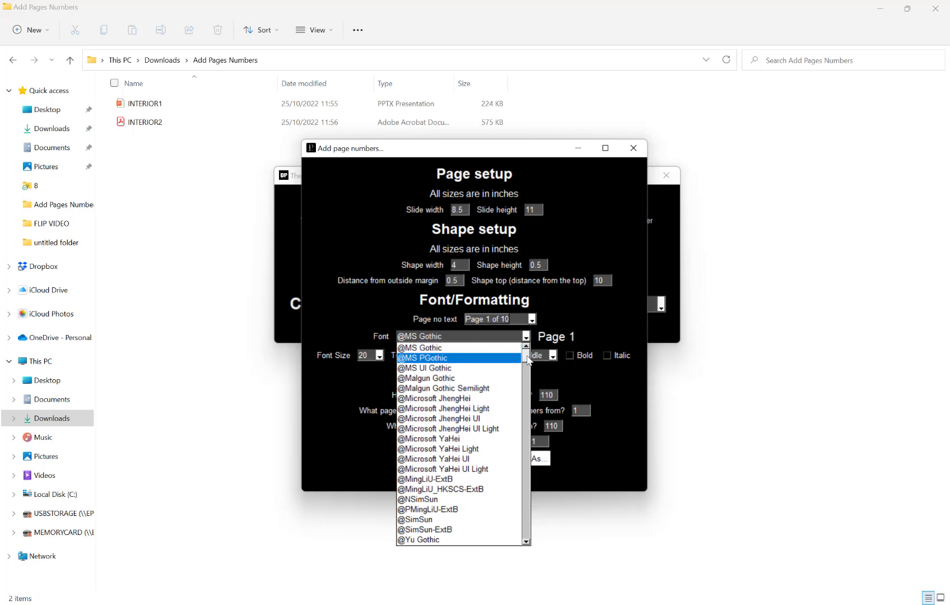
scroll(527, 369, down, 6)
drag(525, 367, 519, 385)
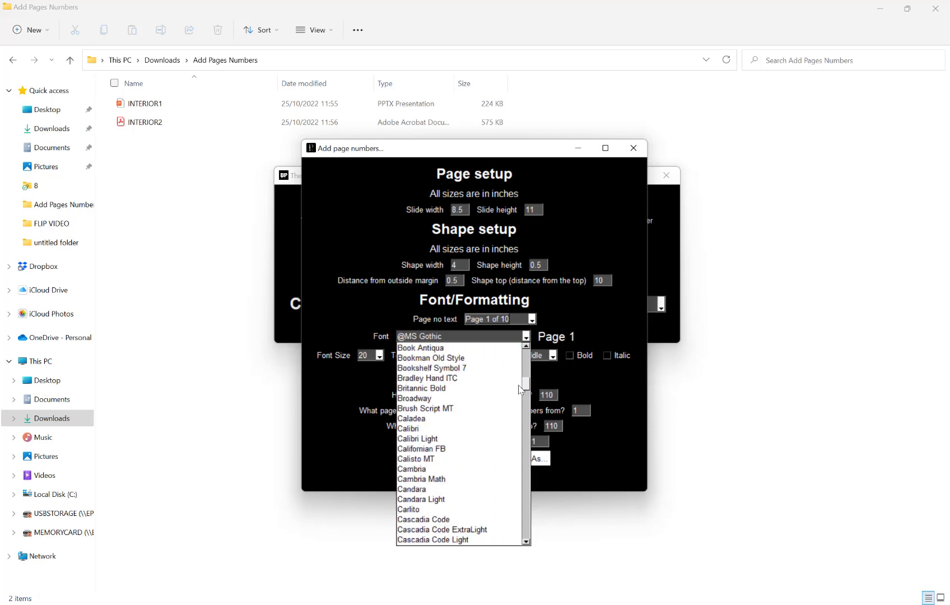
click(488, 388)
click(485, 335)
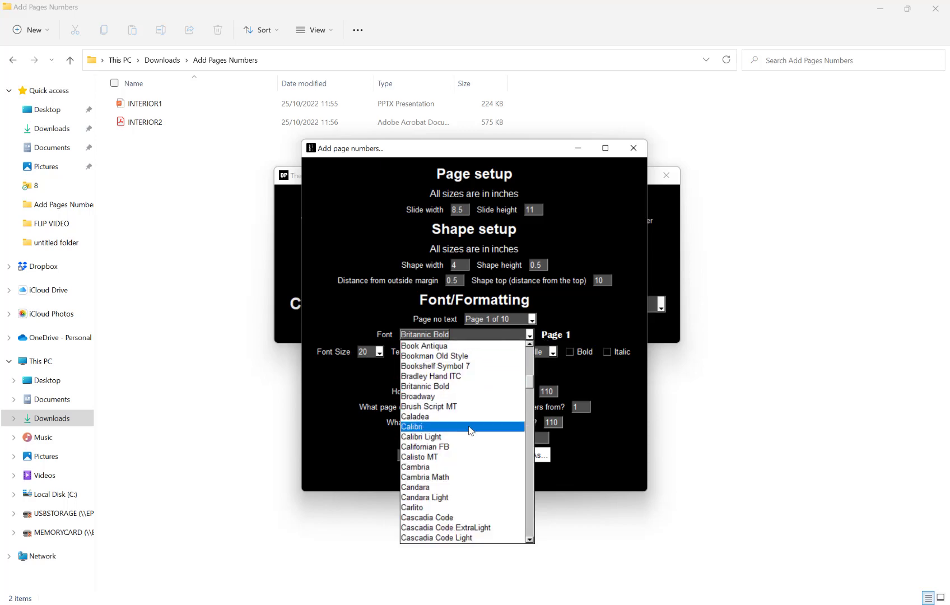
click(470, 427)
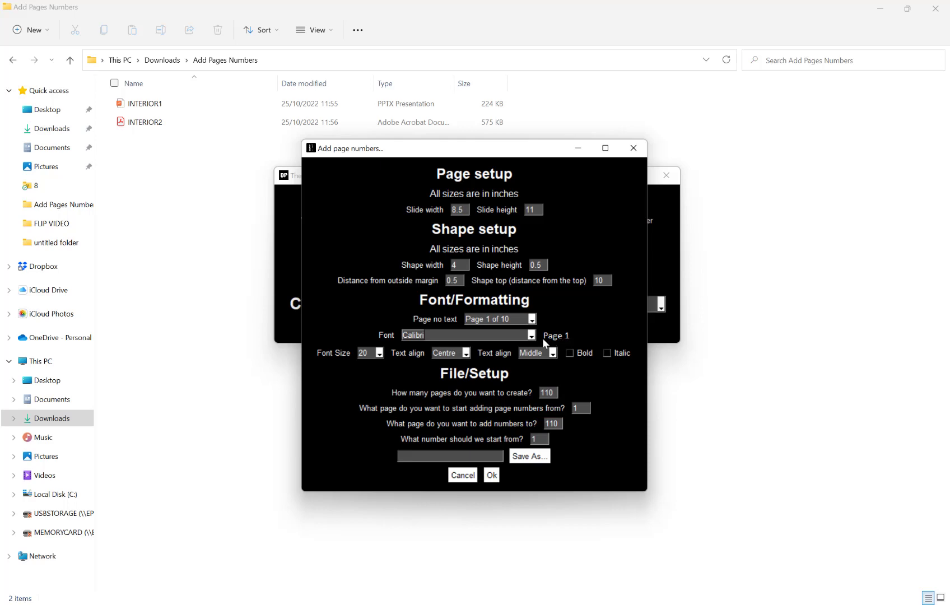
Align the page number text to Outside and Bottom, and make it bold.
click(379, 353)
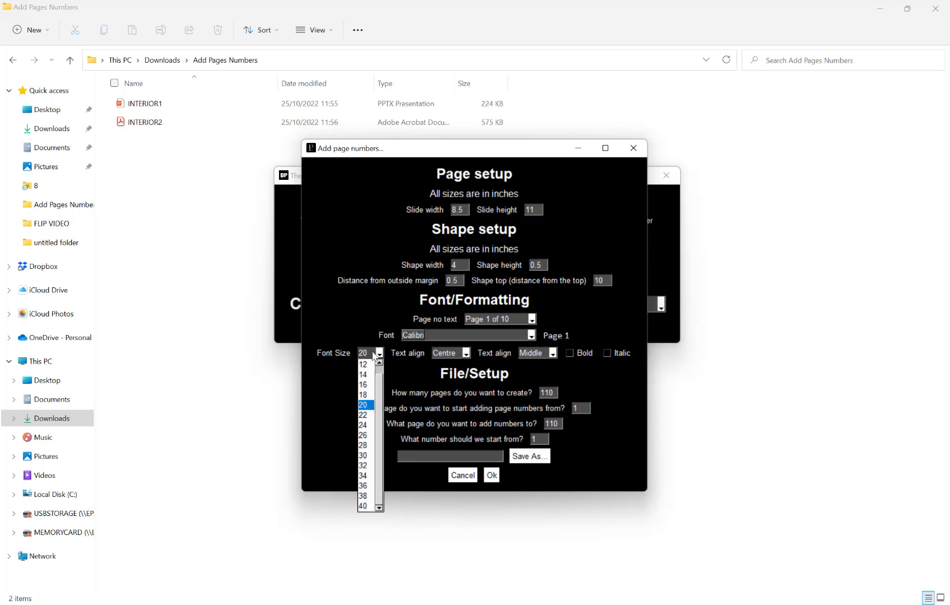
click(379, 353)
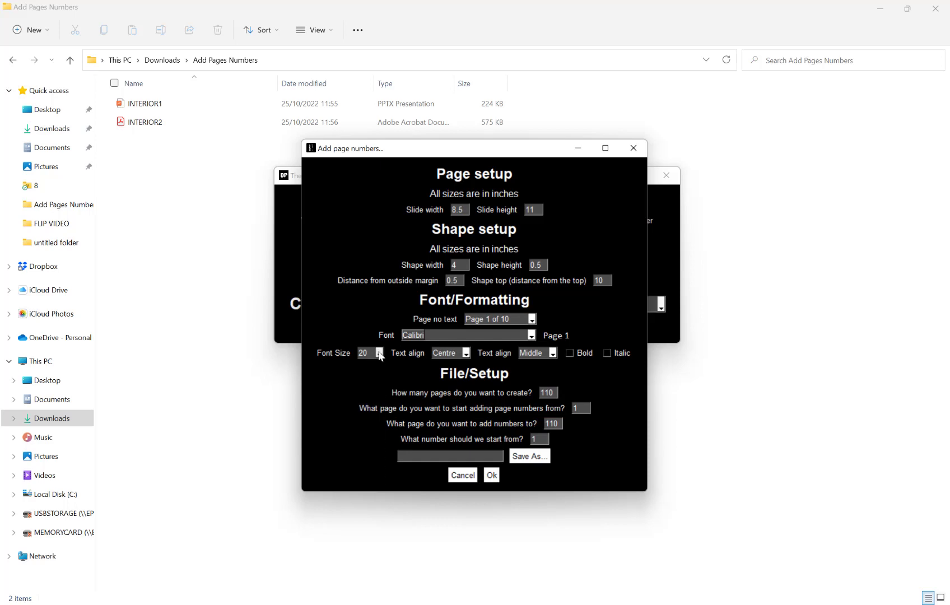
click(454, 355)
click(453, 365)
click(460, 355)
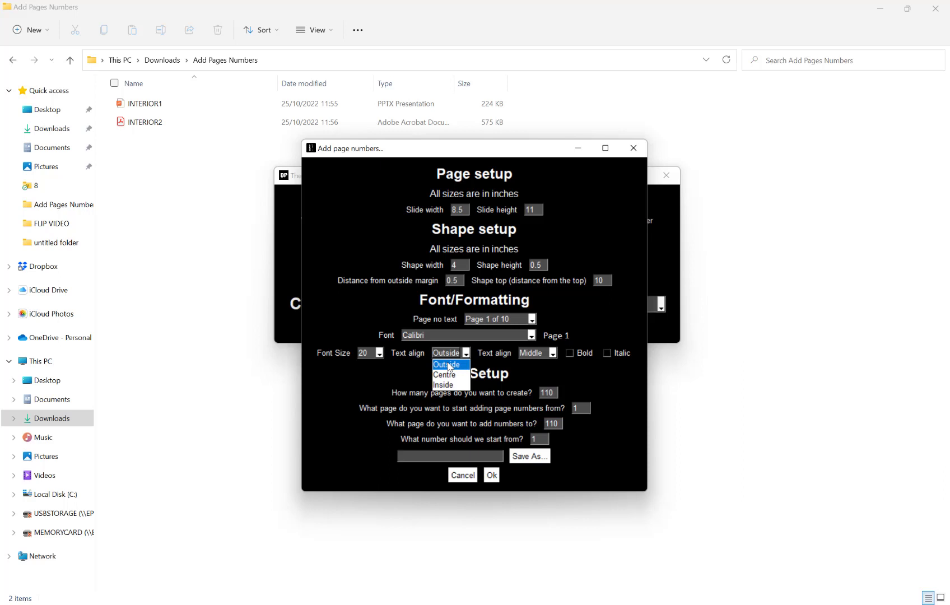
click(448, 366)
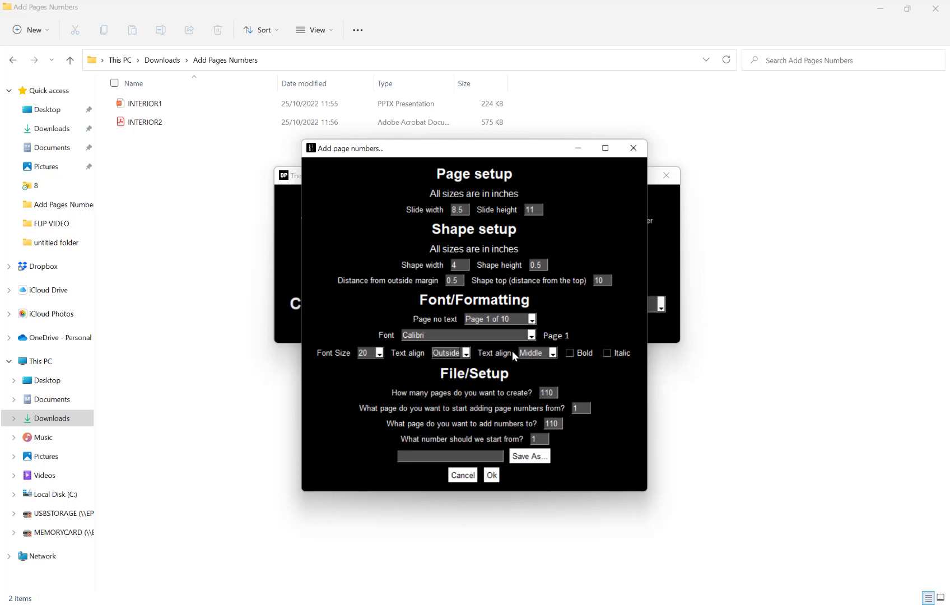
click(528, 354)
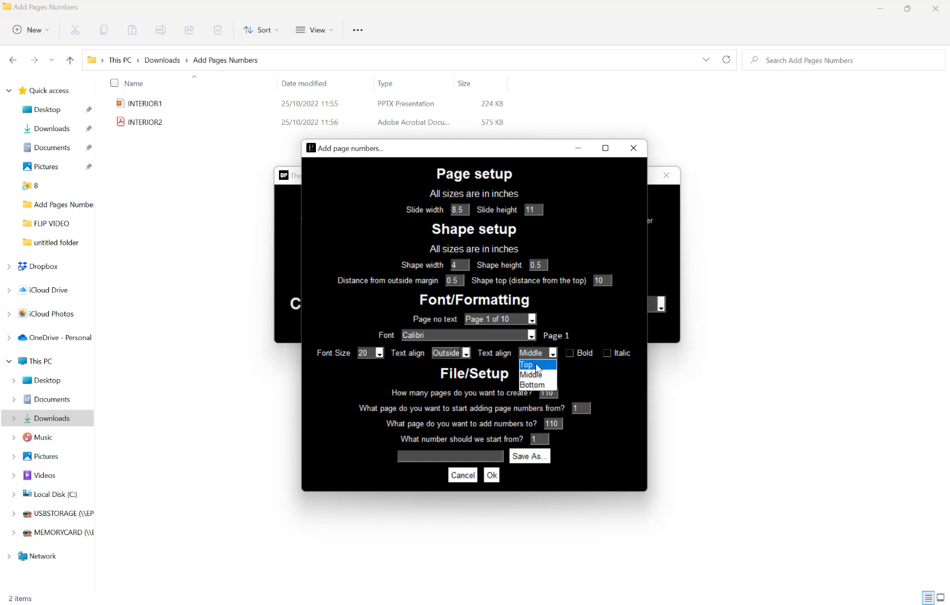
click(537, 385)
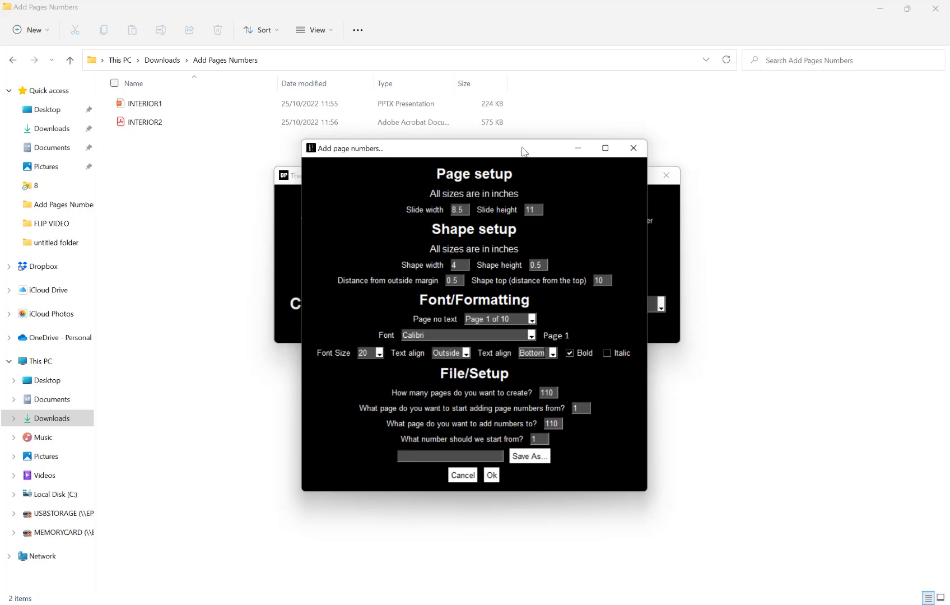
Set the file to 100 pages, with numbering on pages 5 to 100 and starting from number 5.
double_click(549, 392)
text(100)
double_click(578, 408)
text(5)
double_click(553, 424)
key(BackSpace)
text(100)
double_click(542, 438)
text(5)
Name the output 100PAGeS as a PowerPoint file in the Add Pages Numbers folder and generate it.
click(537, 459)
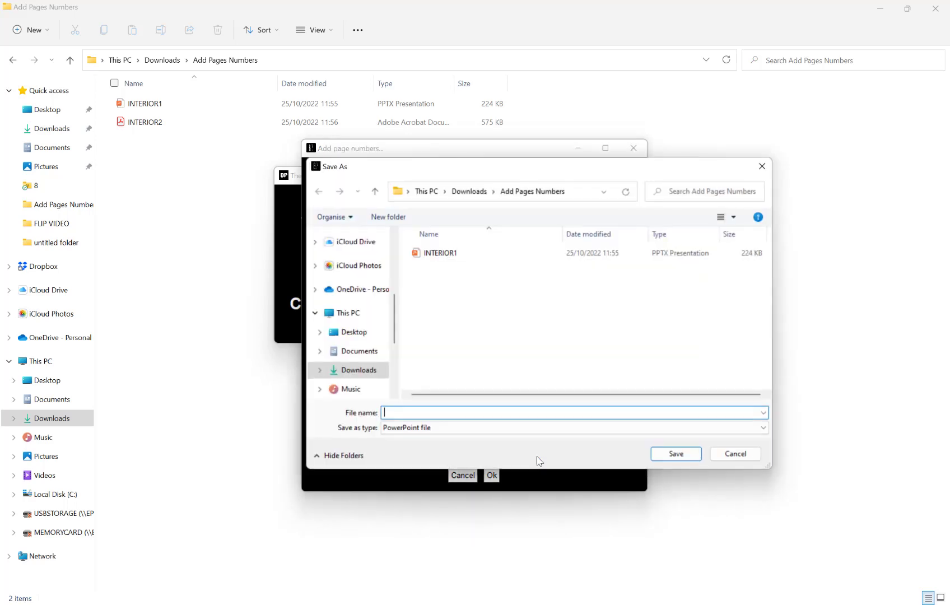
click(474, 429)
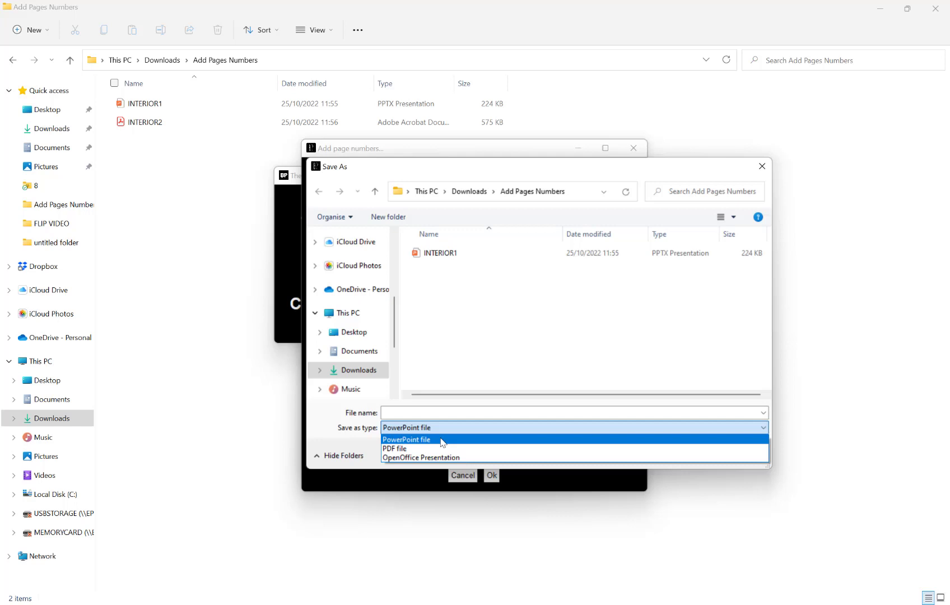
click(442, 443)
click(470, 412)
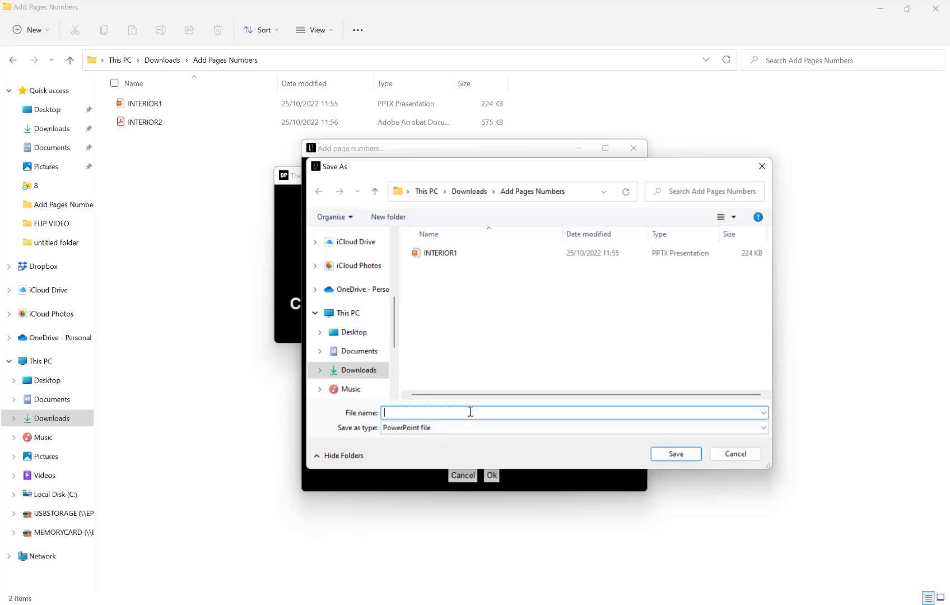
text(100PAH)
key(BackSpace)
text(GeS)
click(661, 454)
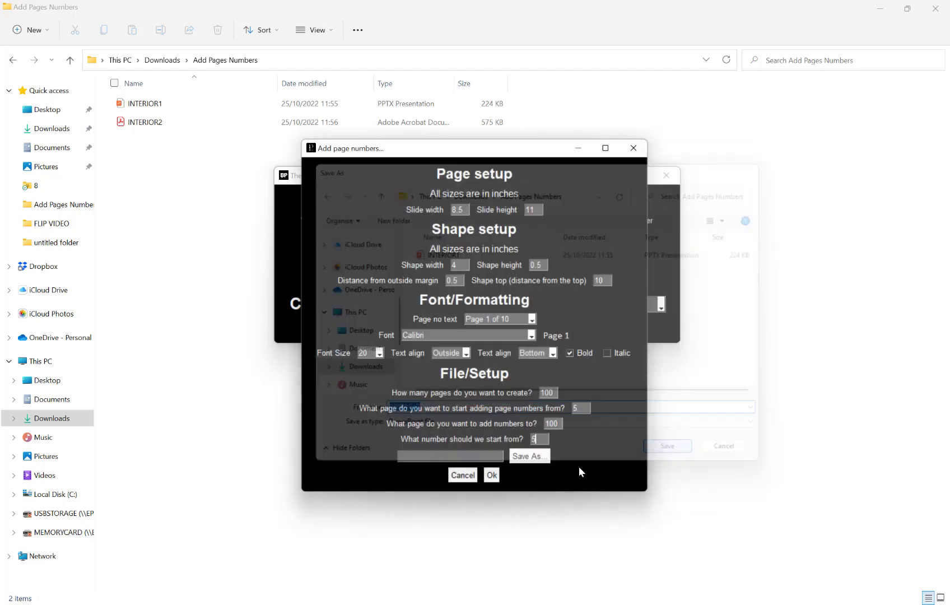
click(492, 482)
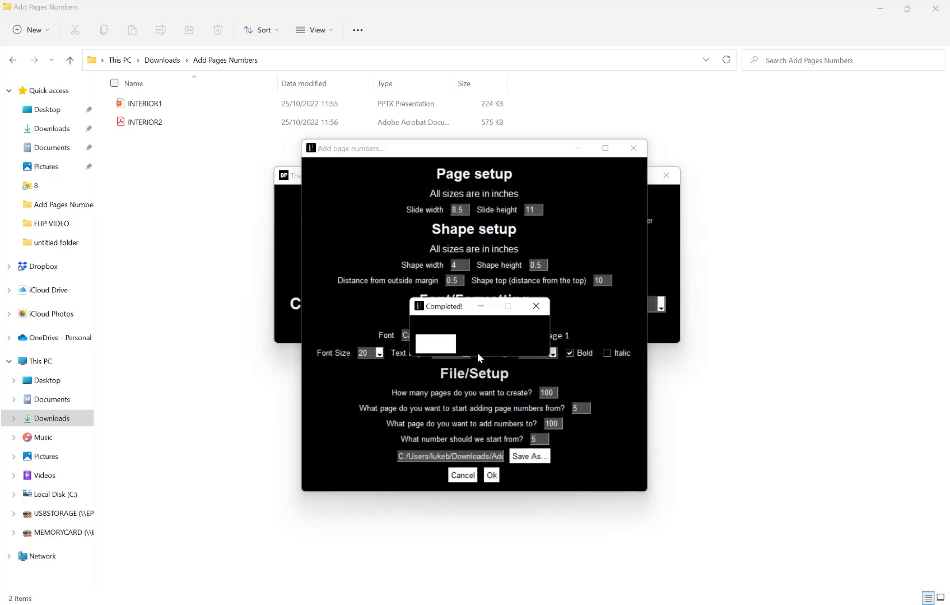
click(442, 343)
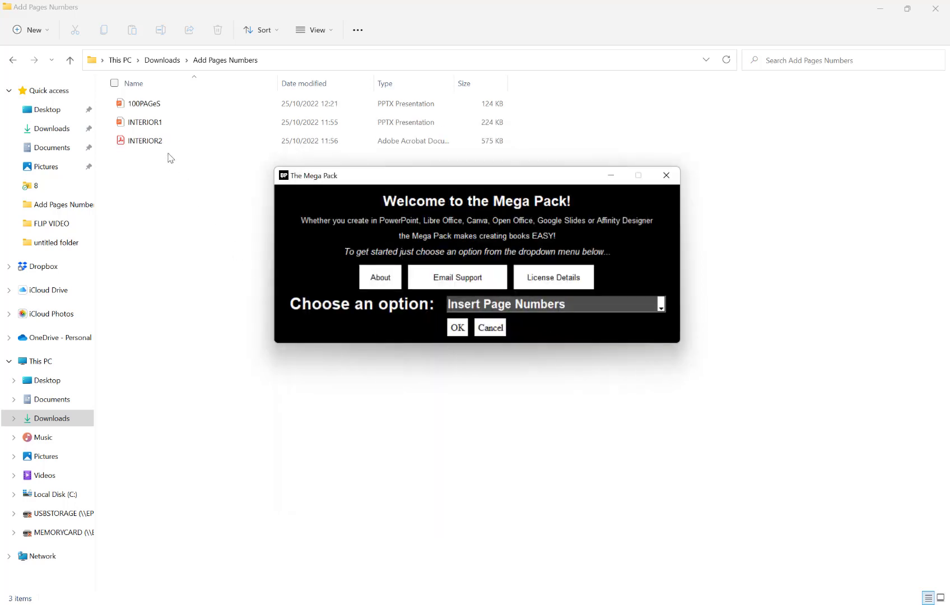
Open the 100PAGeS presentation from the folder in PowerPoint.
click(172, 106)
right_click(171, 107)
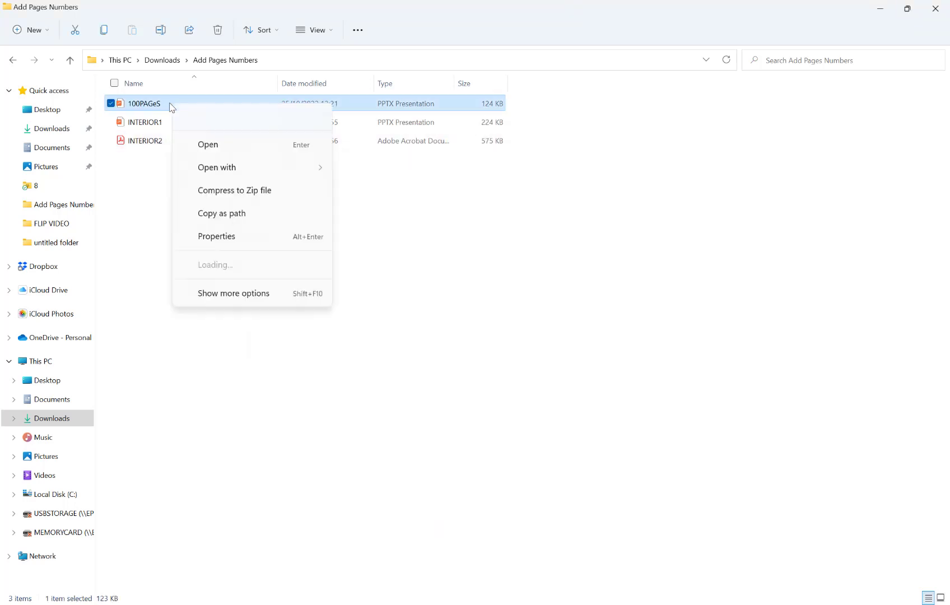
mouse_move(265, 161)
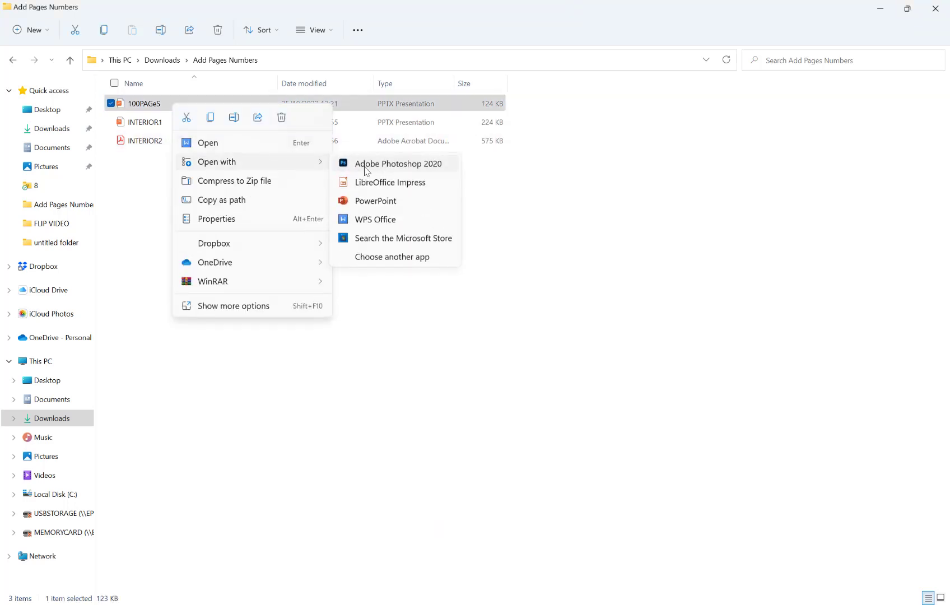
click(371, 202)
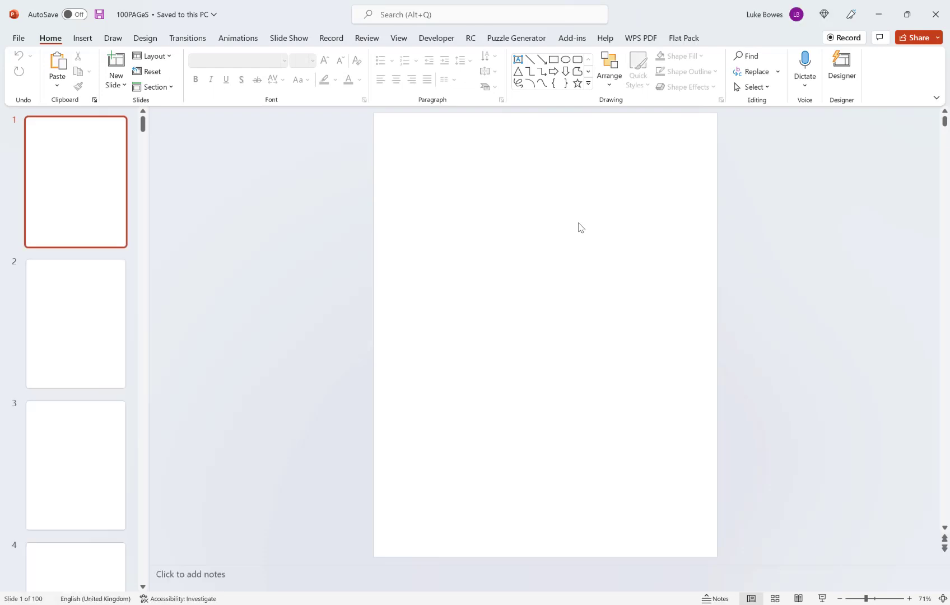
Look through slides 1 to 8 to examine where page numbering starts and how the numbers are placed on odd and even pages.
scroll(117, 207, down, 3)
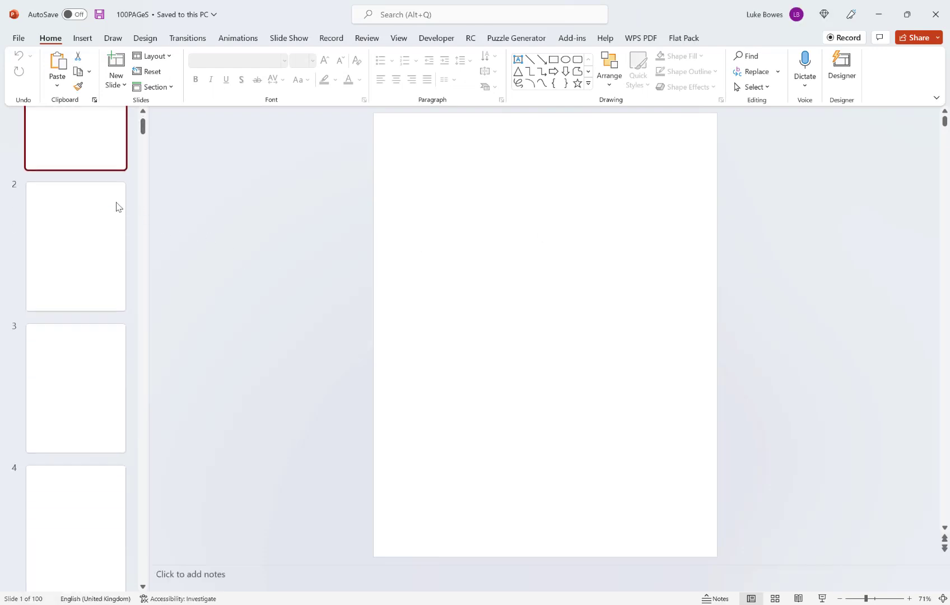
scroll(115, 205, down, 2)
click(114, 204)
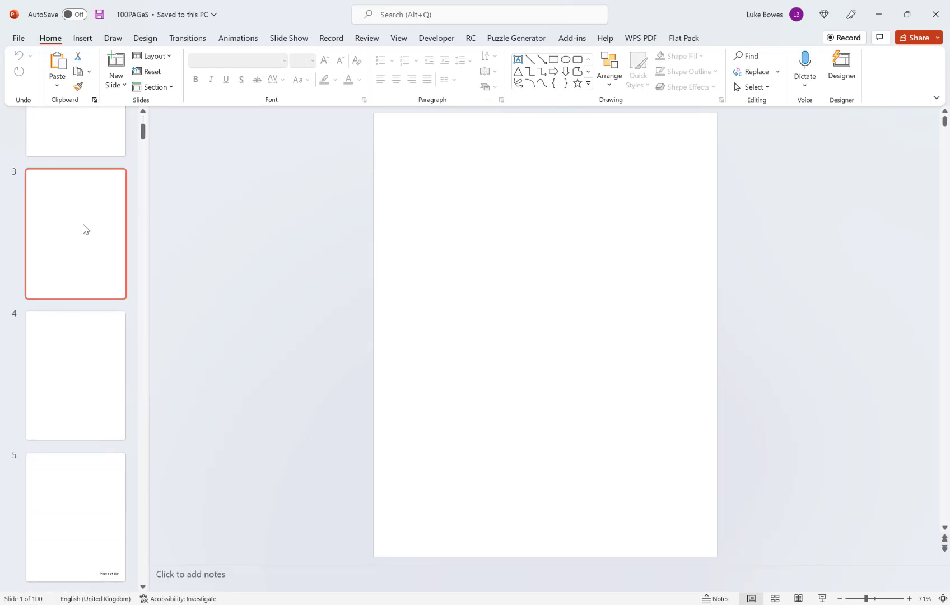
click(78, 344)
scroll(79, 306, down, 2)
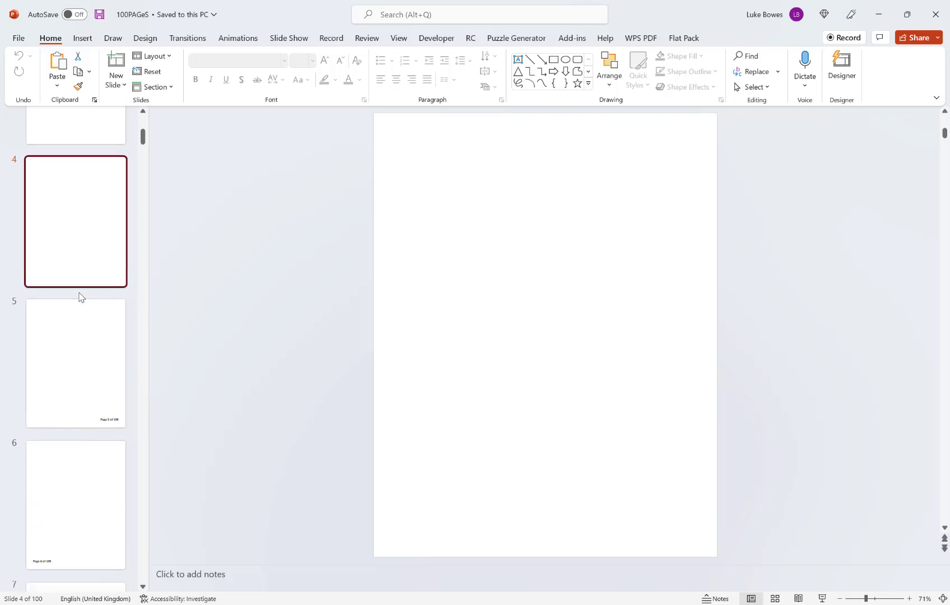
click(78, 365)
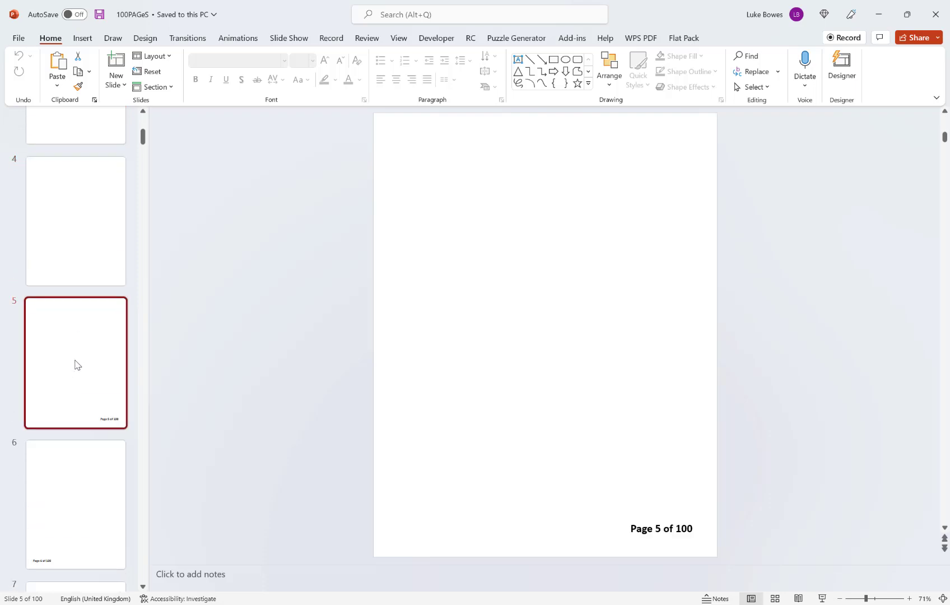
click(673, 530)
click(102, 422)
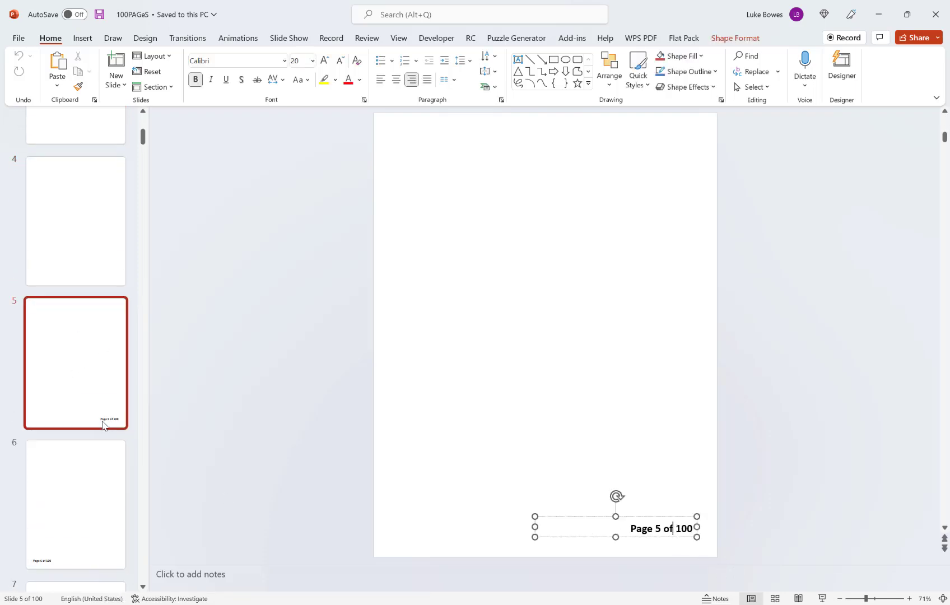
scroll(91, 357, down, 2)
click(92, 357)
scroll(90, 357, down, 3)
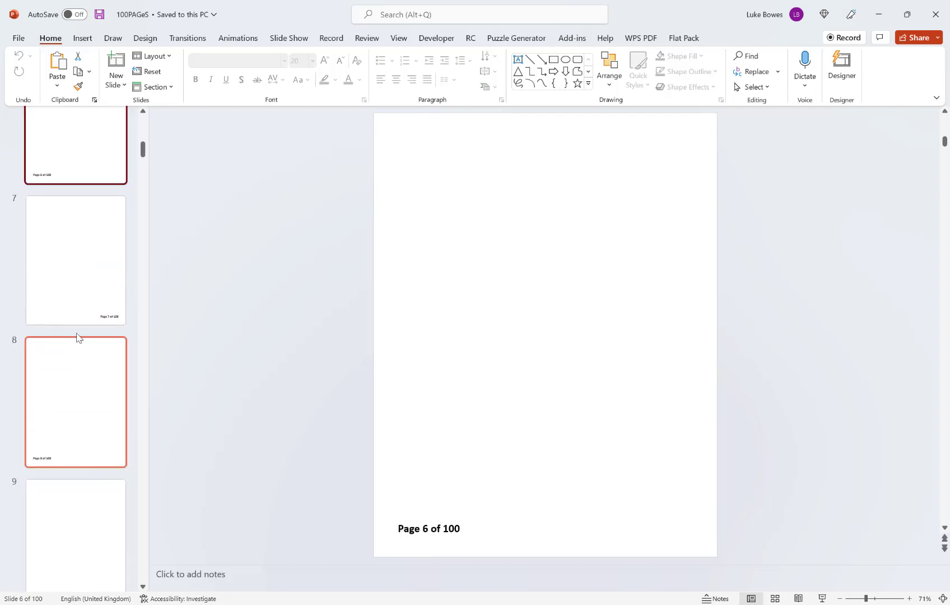
click(81, 293)
click(89, 410)
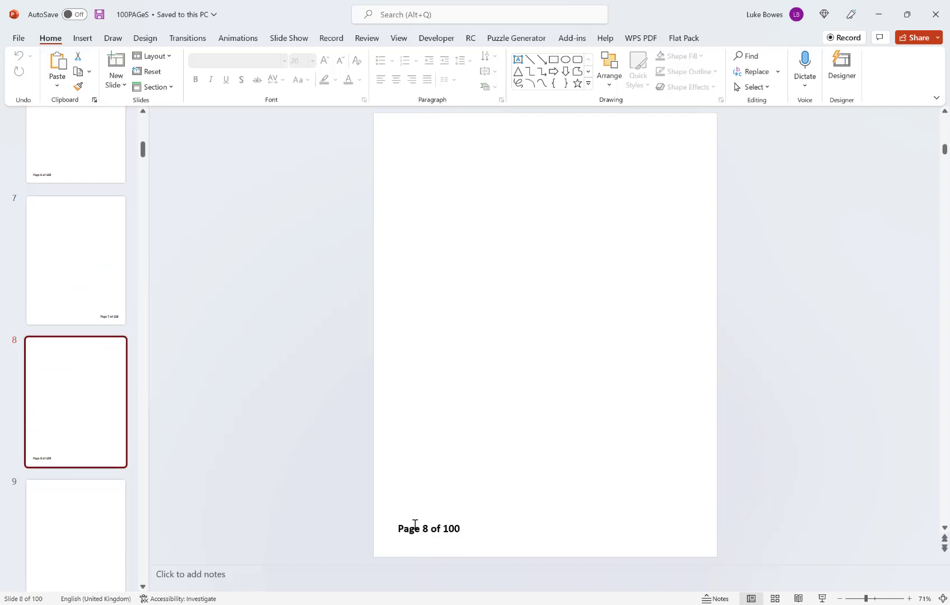
Look through slides 8 to 10 and the last slide, 100, to examine the numbering and its odd/even alignment.
click(415, 528)
click(83, 513)
scroll(87, 471, down, 3)
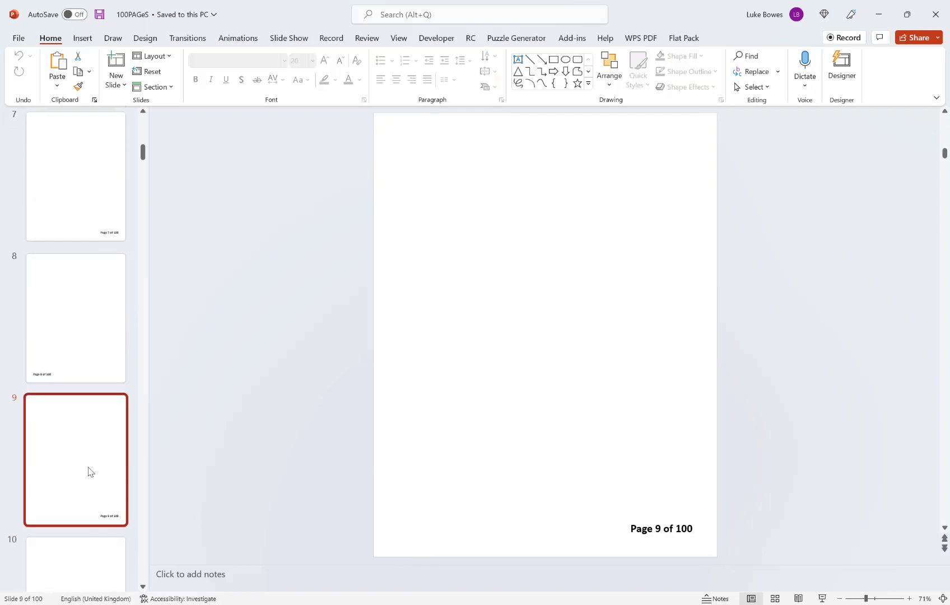
click(98, 412)
scroll(95, 392, down, 3)
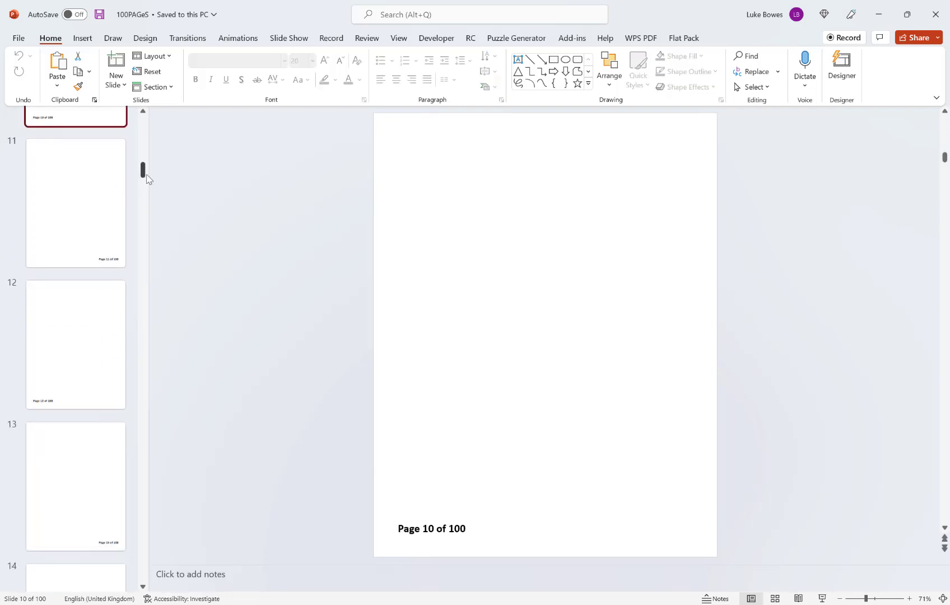
drag(145, 175, 142, 588)
click(81, 537)
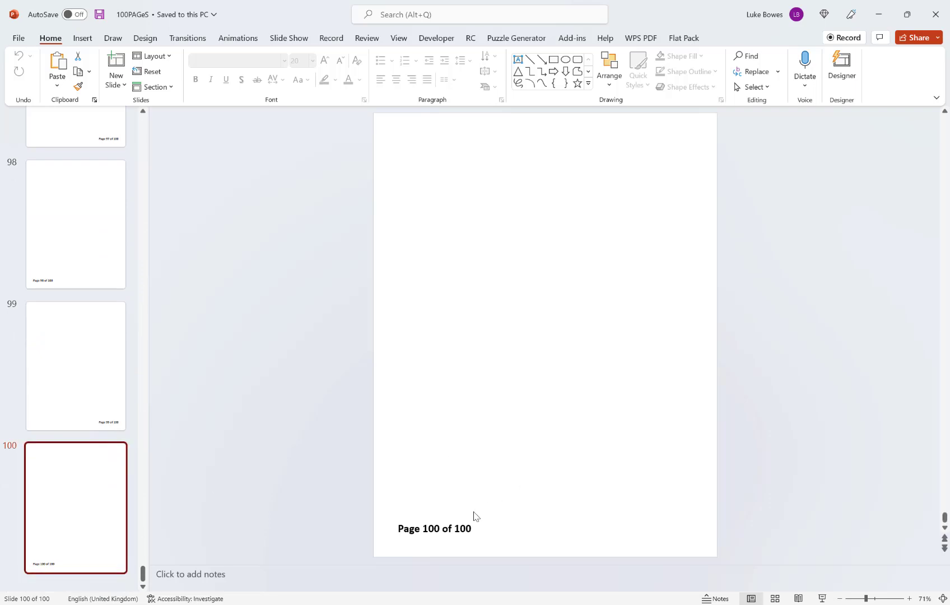
Test whether the page number text on slide 100 is editable by entering trial characters and removing them.
click(441, 528)
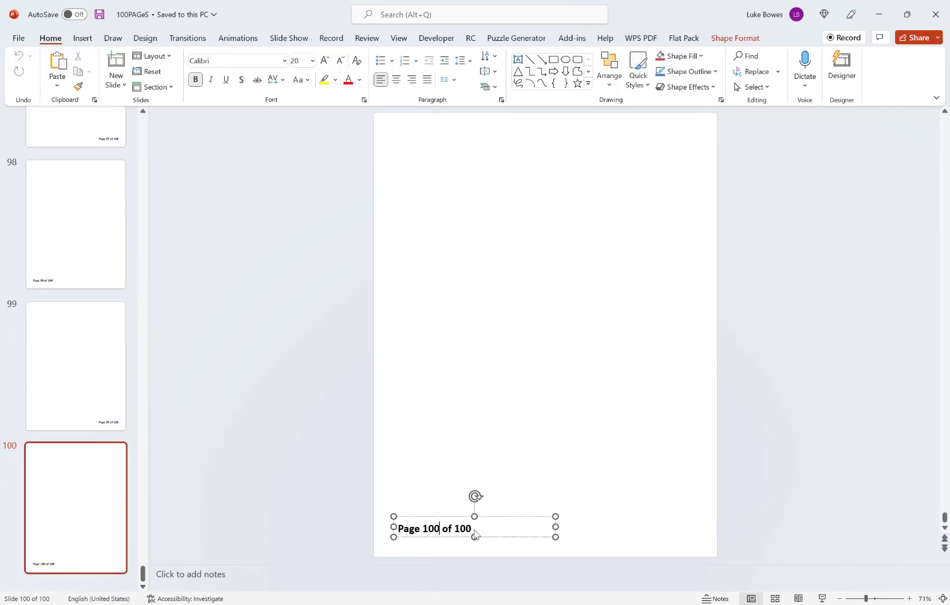
text(ttrrtr)
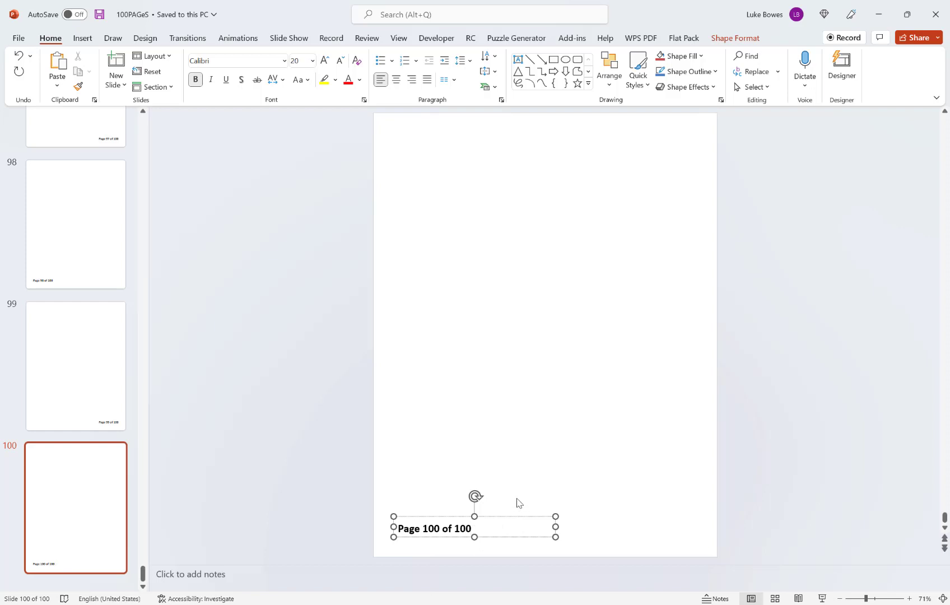
click(302, 345)
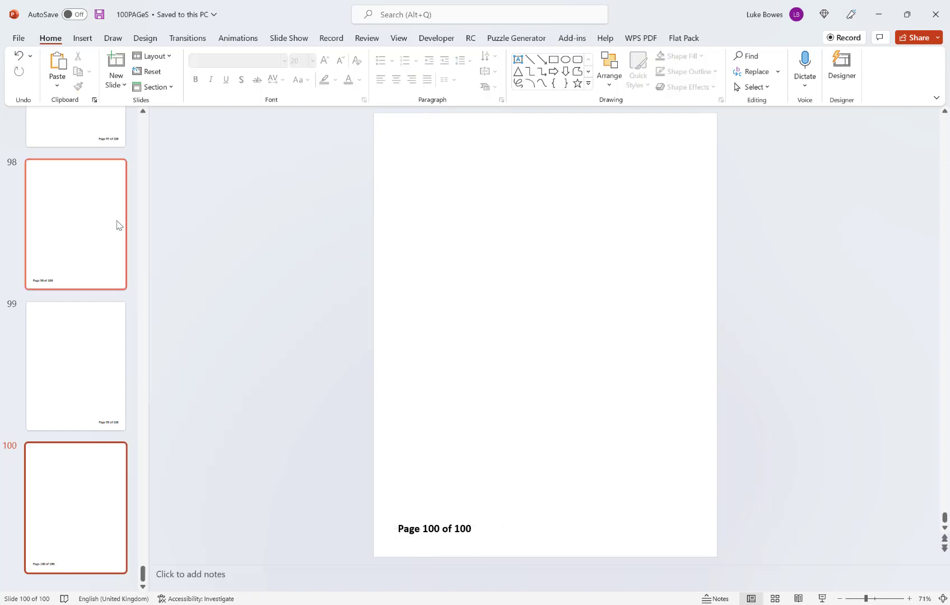
Close the 100PAGeS presentation without saving the changes.
scroll(116, 224, up, 15)
scroll(117, 224, up, 20)
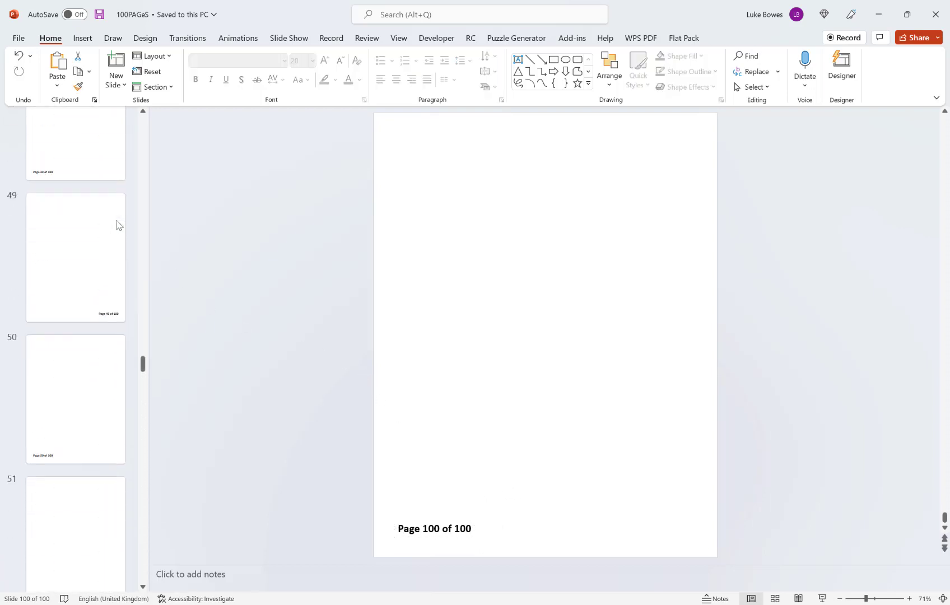
click(934, 22)
click(502, 333)
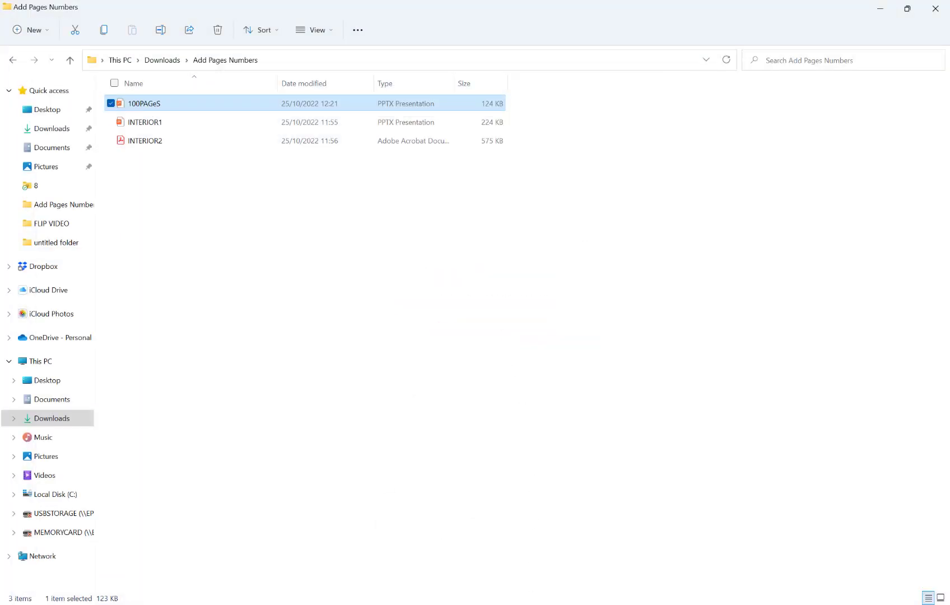
Switch to Canva in the browser and upload the 100PAGeS presentation from the Add Pages Numbers folder.
mouse_move(511, 602)
click(574, 555)
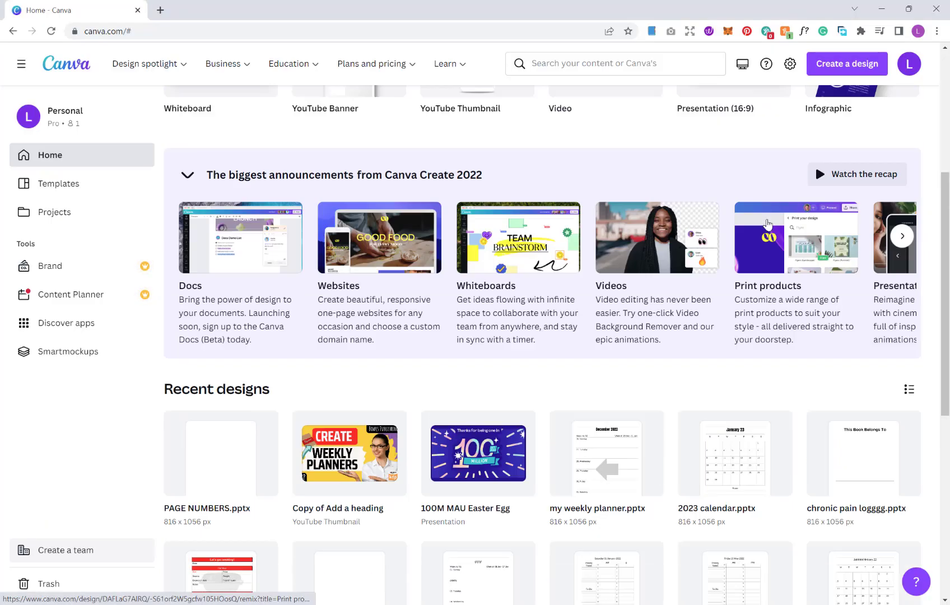
scroll(768, 224, up, 5)
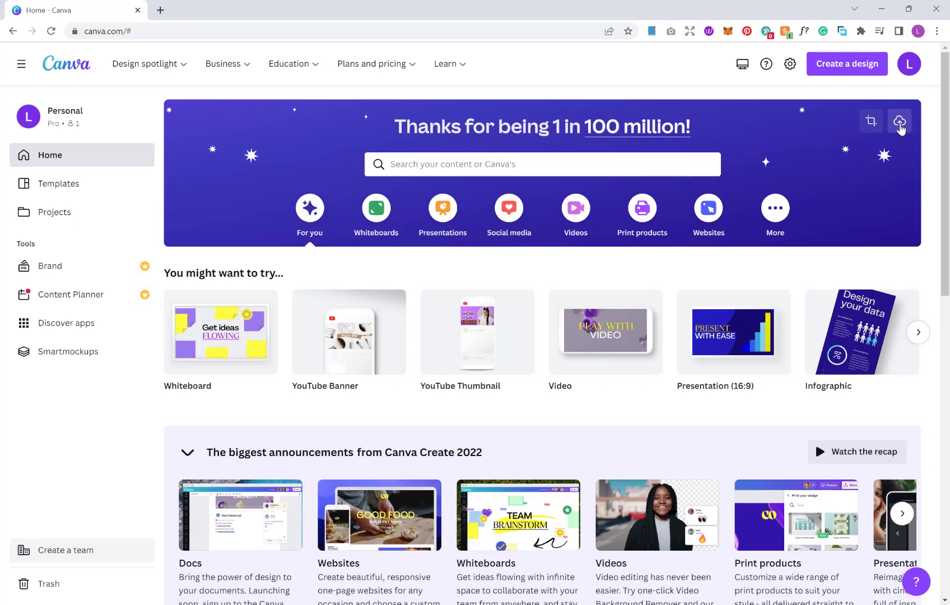
click(900, 123)
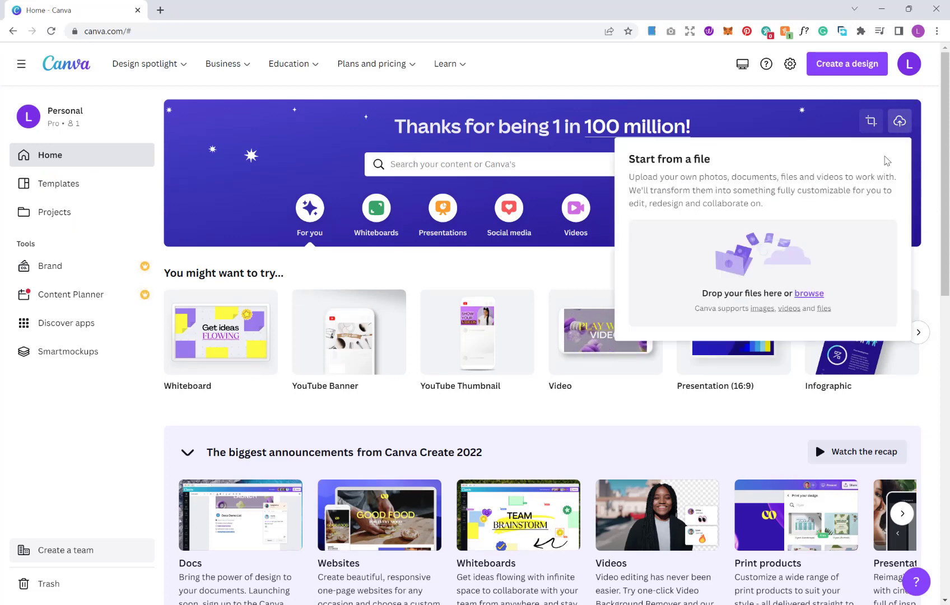
click(809, 293)
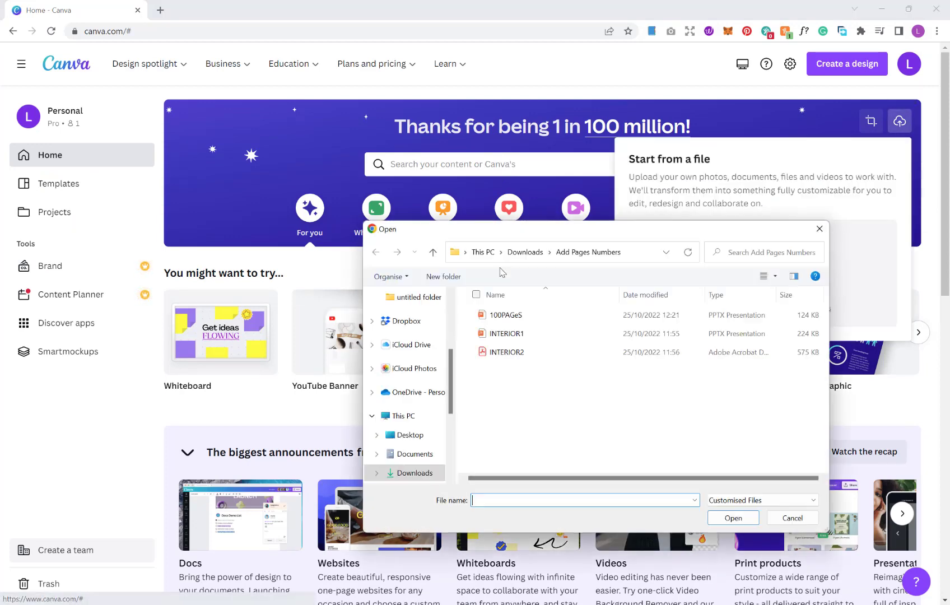
click(541, 320)
click(733, 518)
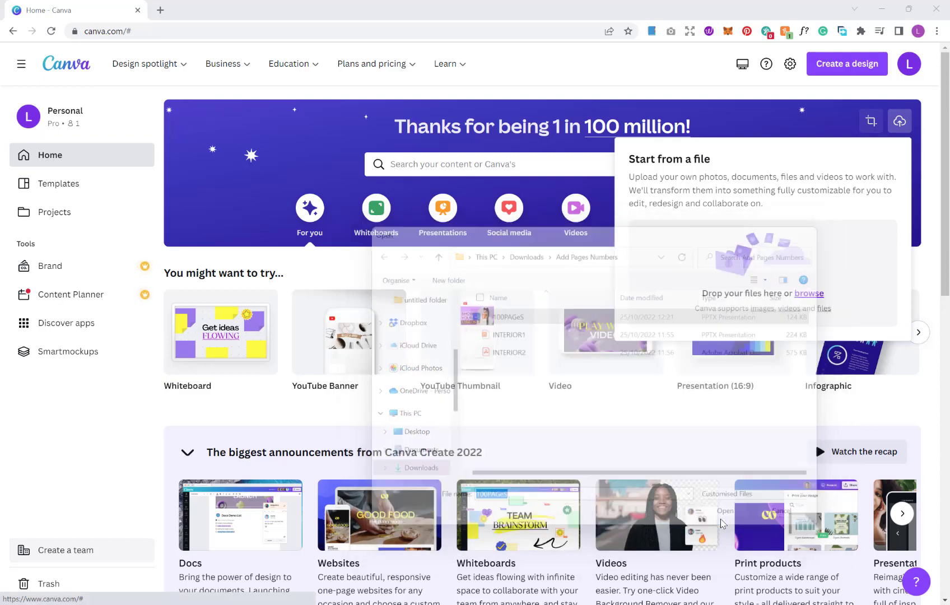
Open the imported 100PAGeS.pptx design in the editor and dismiss the File Import Feedback form.
scroll(616, 246, down, 1)
scroll(616, 246, down, 7)
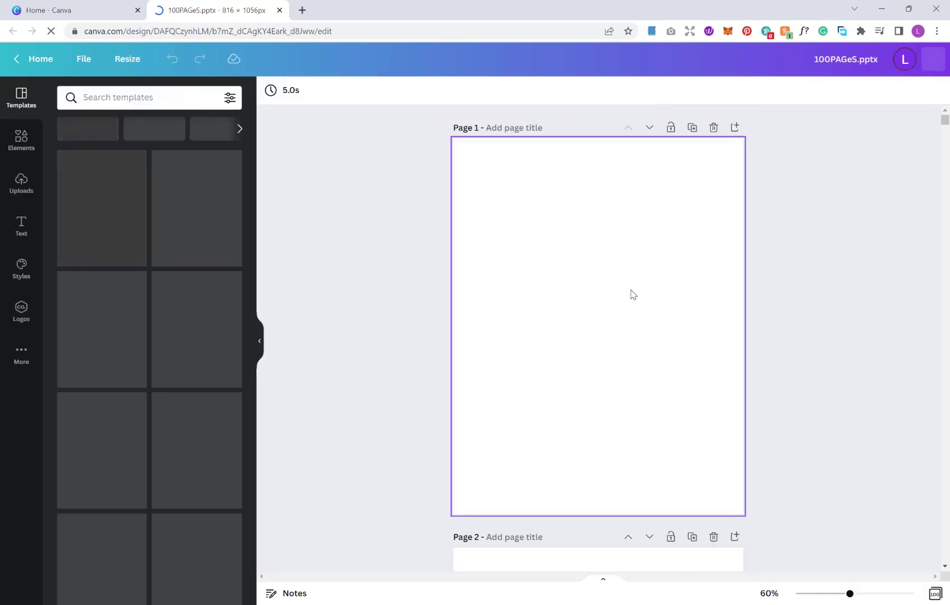
scroll(648, 271, down, 5)
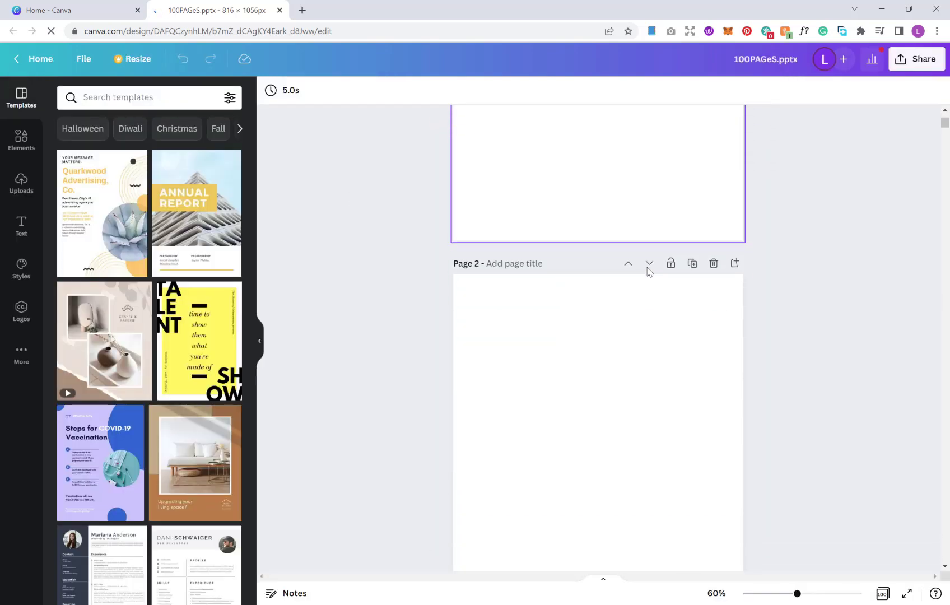
scroll(649, 272, up, 4)
scroll(649, 272, down, 9)
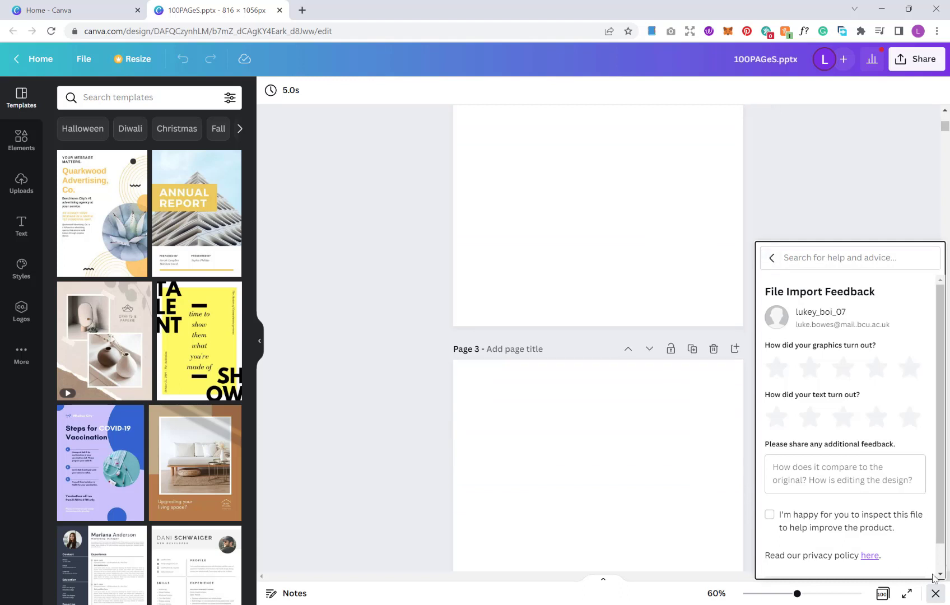
click(936, 593)
Look through pages 3 to 9 and page 100 of the imported design to examine its page numbers.
scroll(539, 302, down, 4)
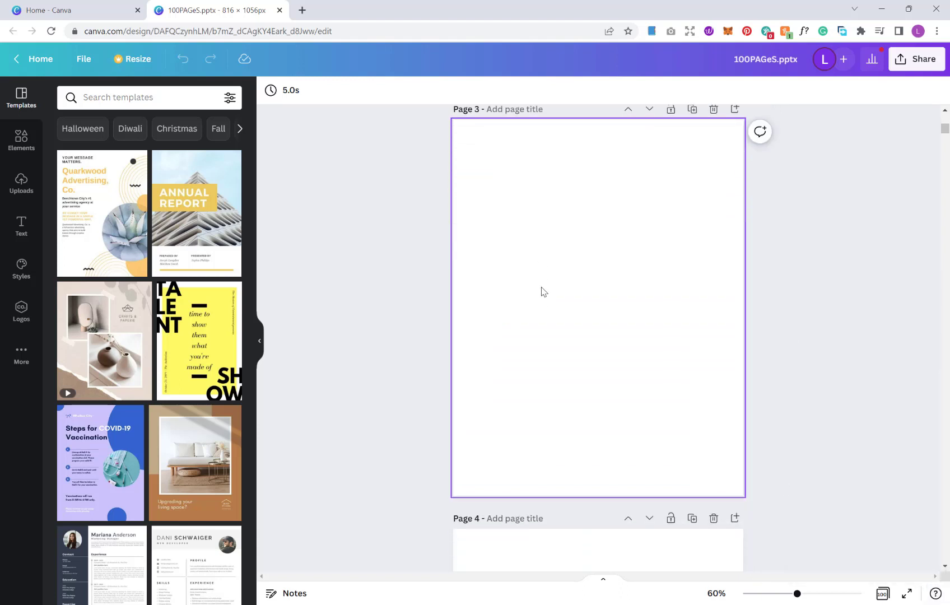
scroll(541, 291, down, 10)
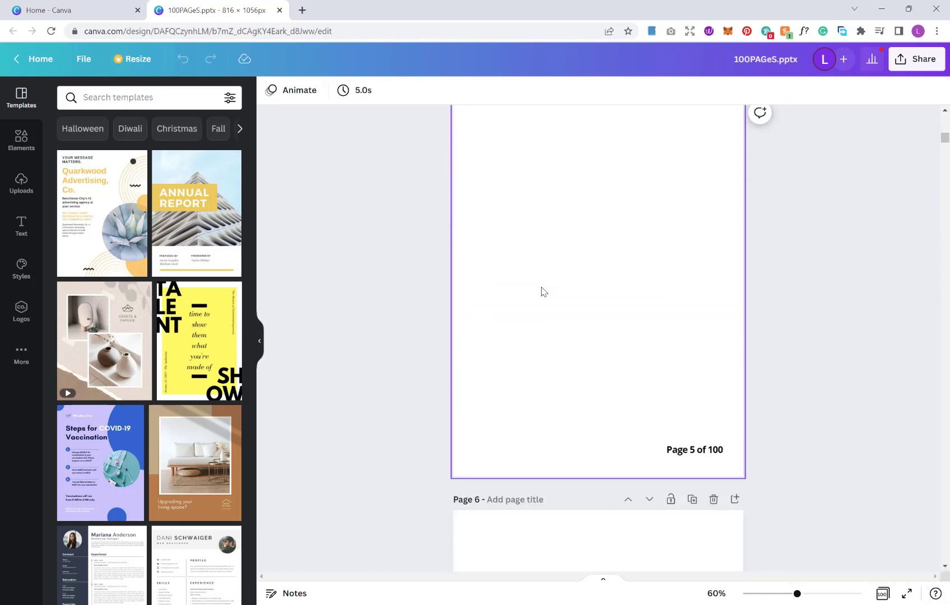
scroll(700, 429, down, 5)
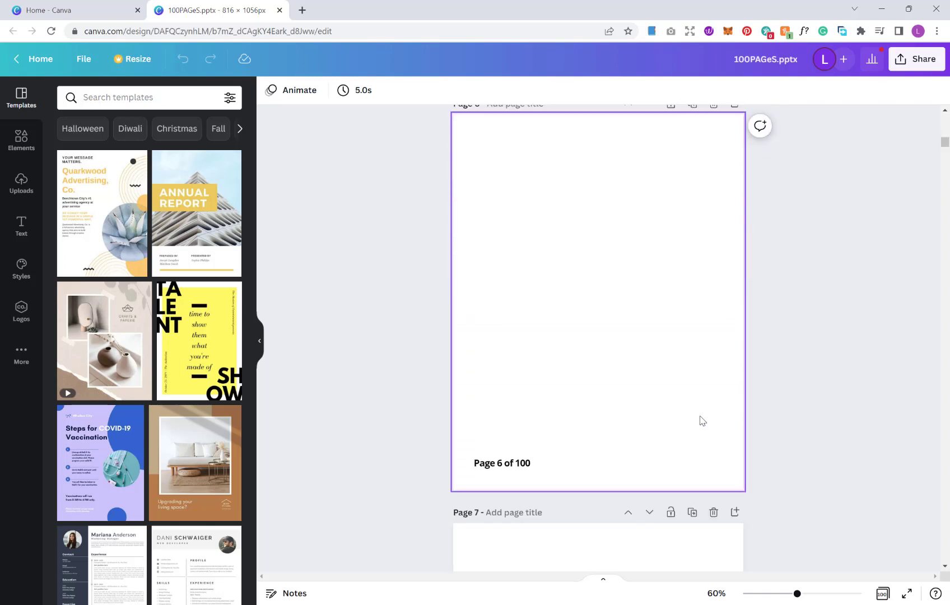
scroll(534, 420, down, 1)
scroll(521, 346, down, 5)
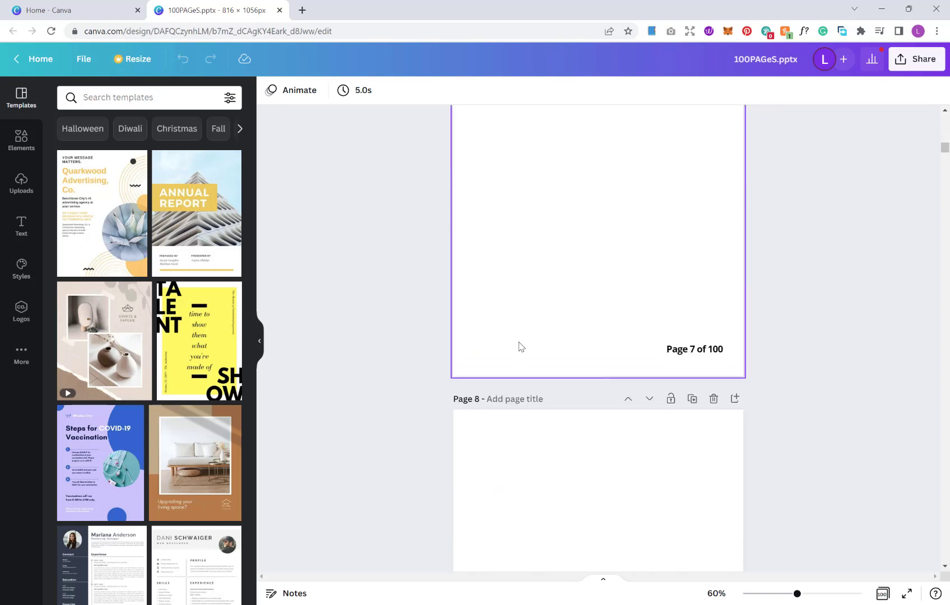
scroll(677, 350, down, 10)
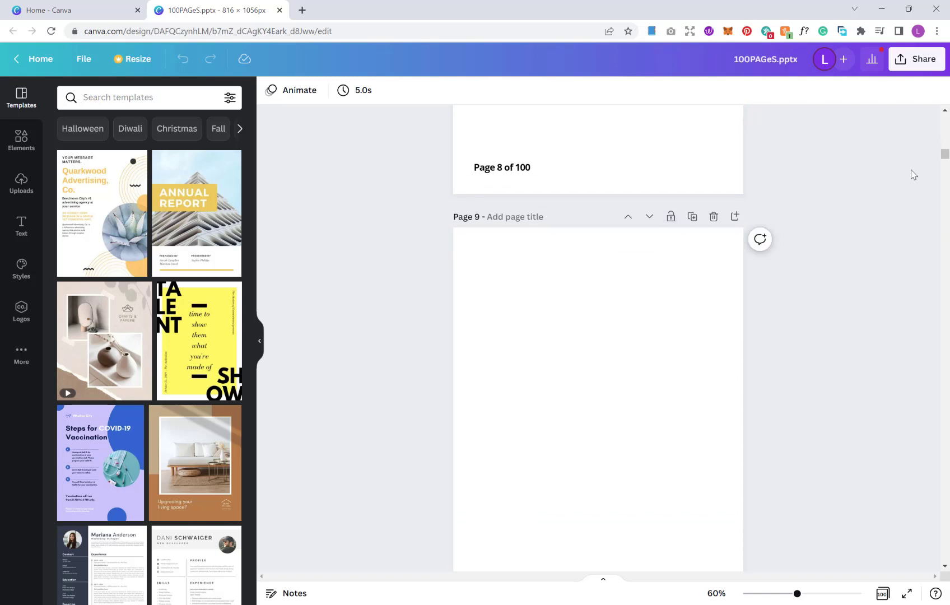
drag(944, 156, 945, 566)
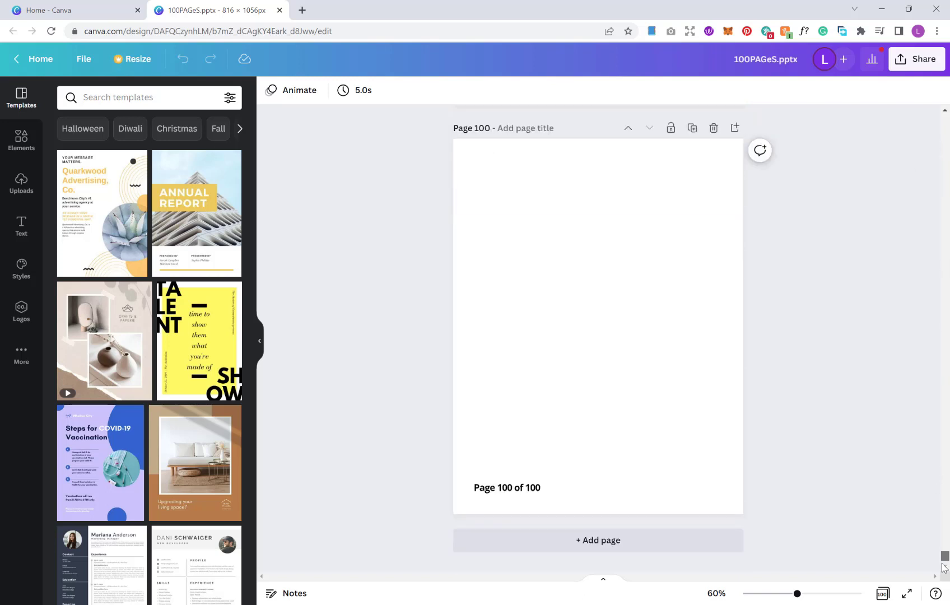
Review the opening pages 1 to 4 of the imported design and close it.
drag(945, 567, 945, 119)
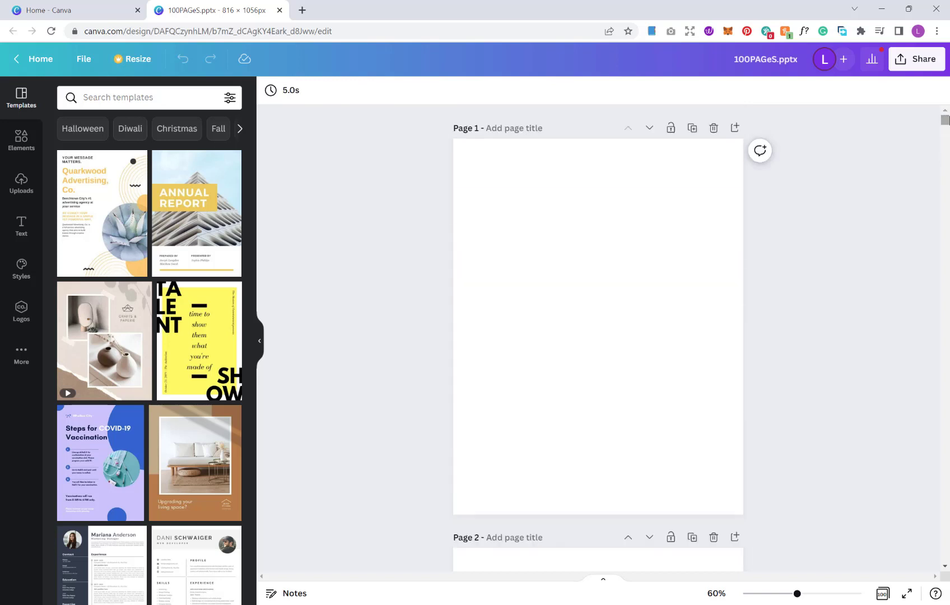
scroll(614, 263, down, 4)
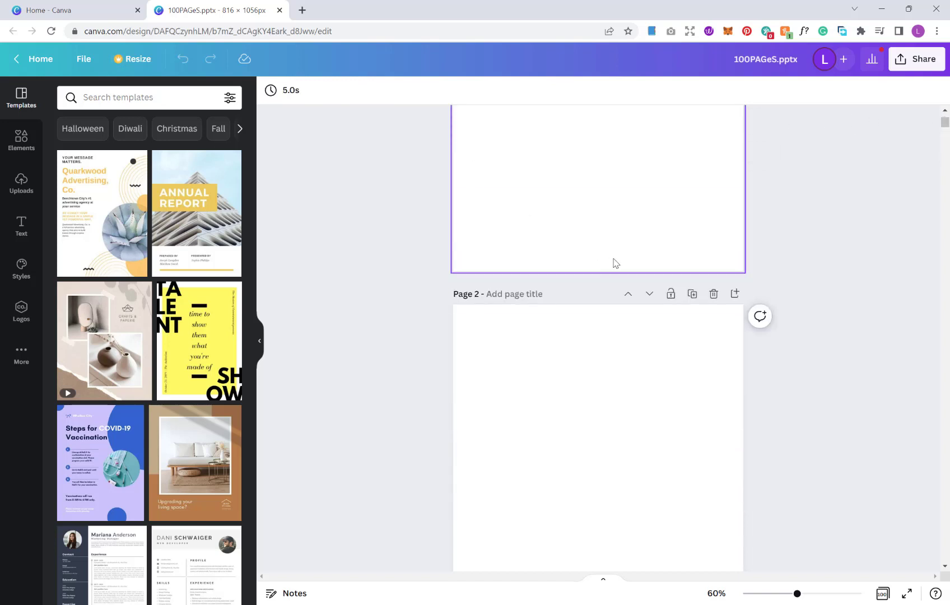
scroll(615, 263, down, 7)
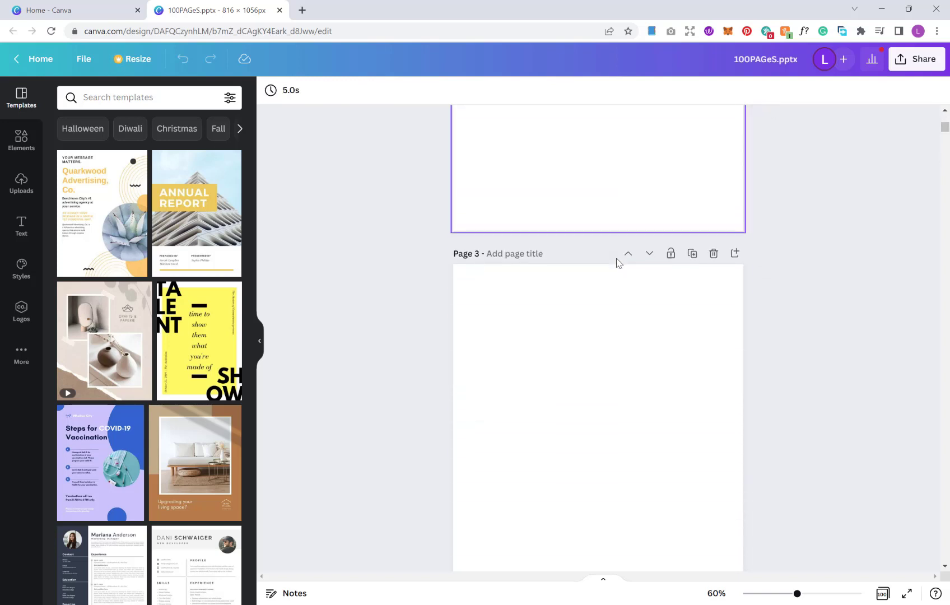
click(651, 257)
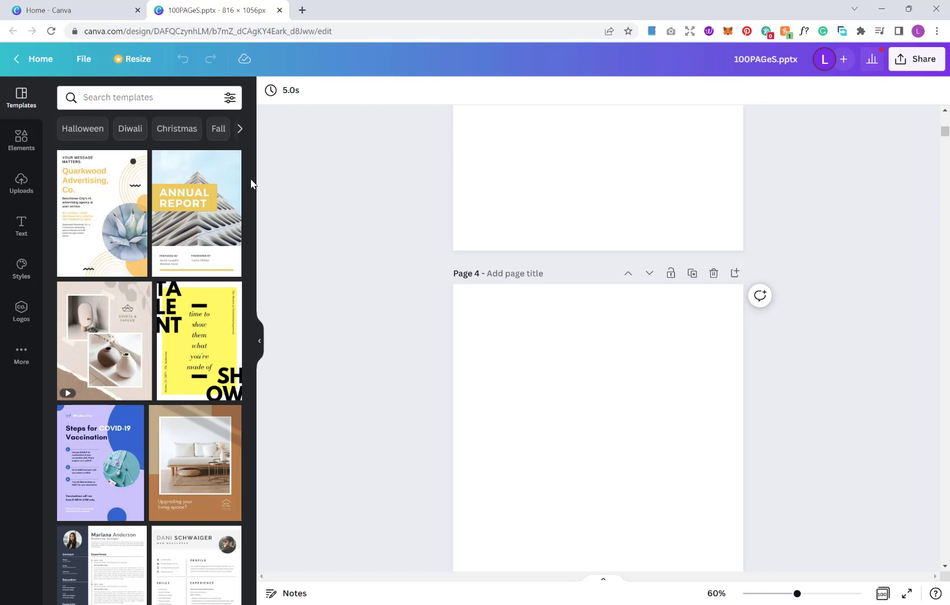
click(280, 10)
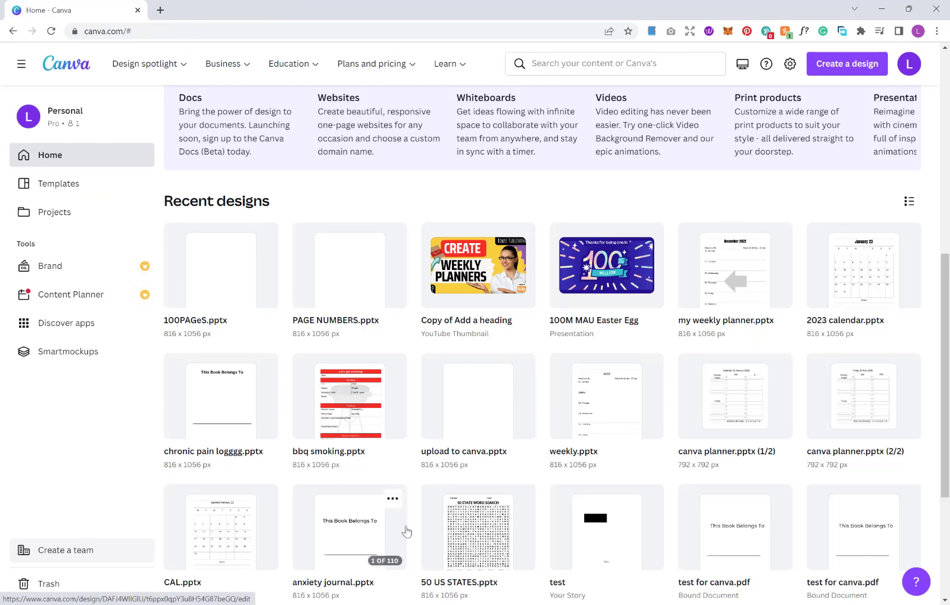
Switch to The Mega Pack and start Insert Page Numbers for an existing file.
mouse_move(567, 604)
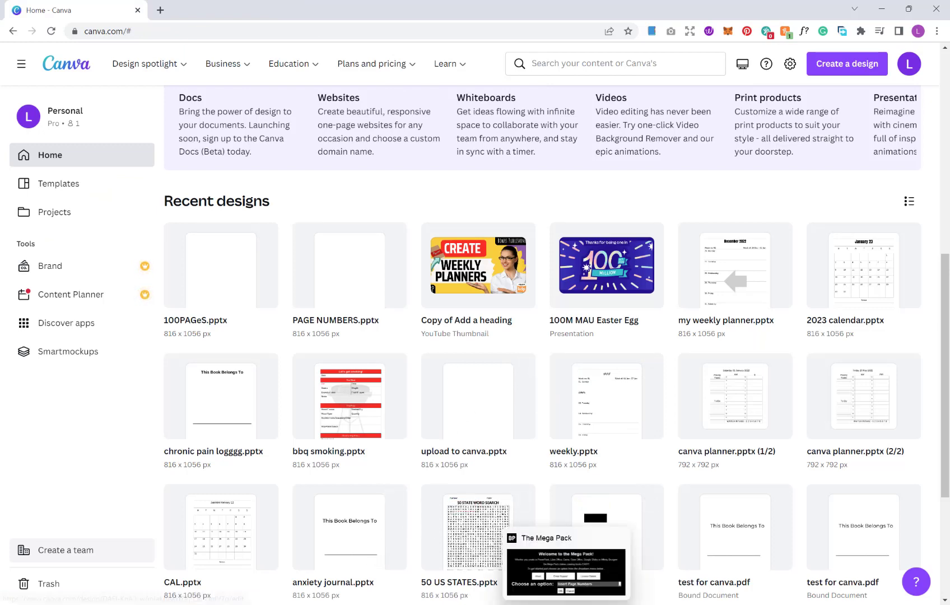
click(570, 570)
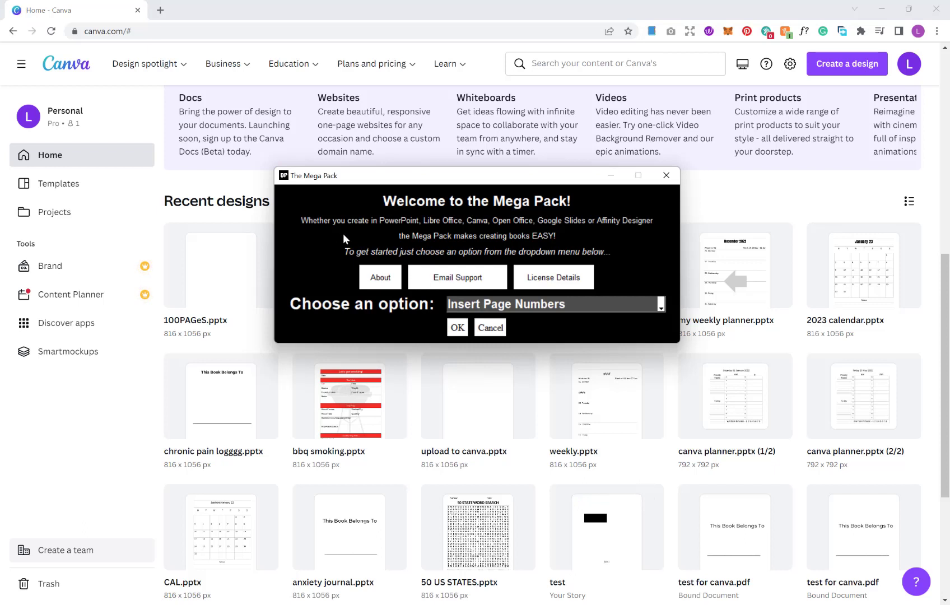
click(456, 329)
click(471, 339)
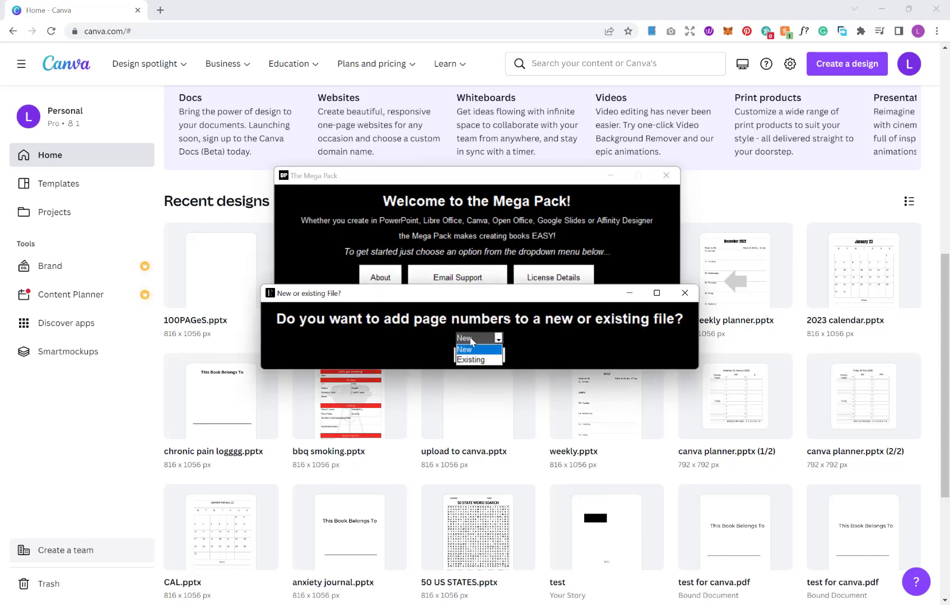
click(480, 359)
click(498, 356)
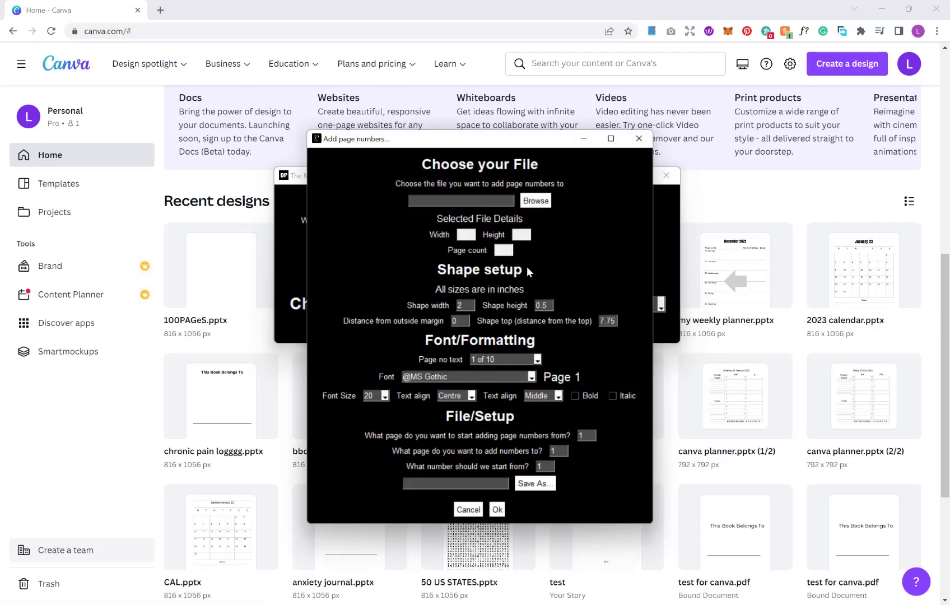
Choose INTERIOR2 from the PDF files in the Add Pages Numbers folder as the file to number.
click(541, 205)
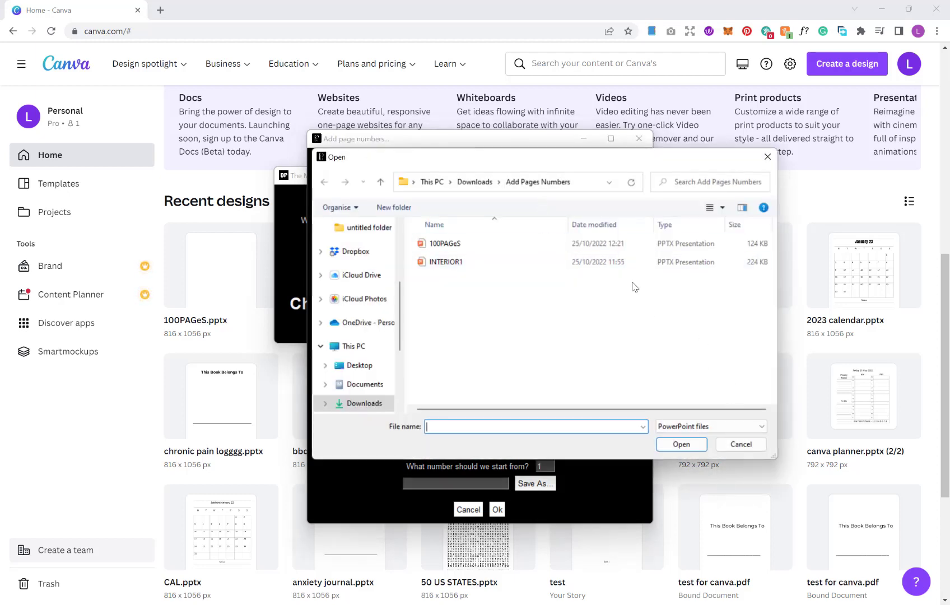
click(703, 427)
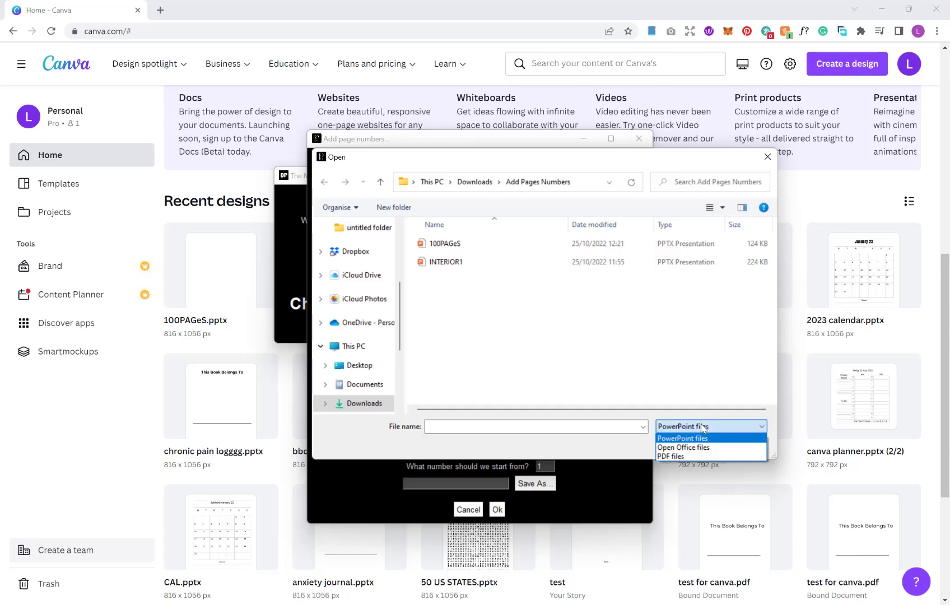
click(681, 456)
click(691, 428)
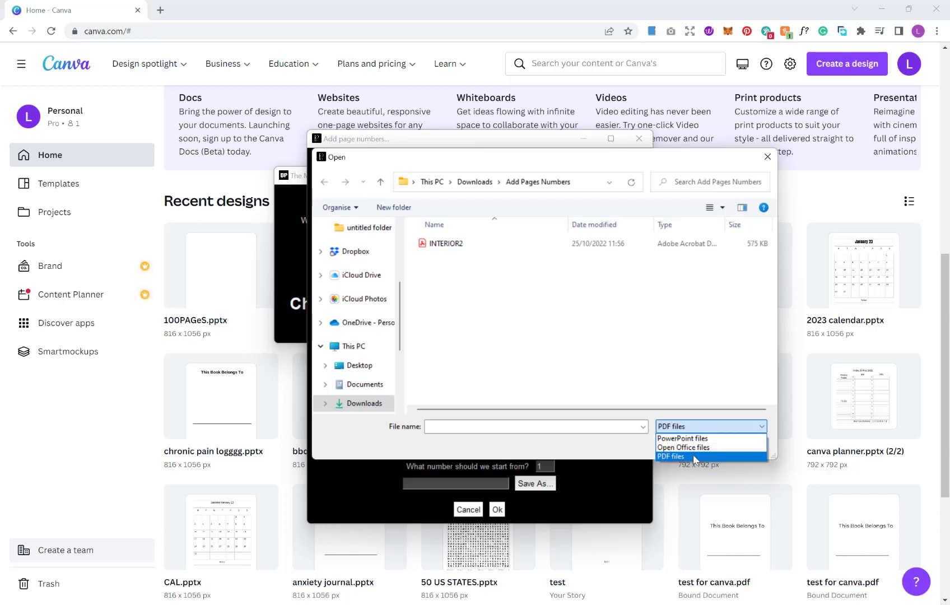
click(692, 456)
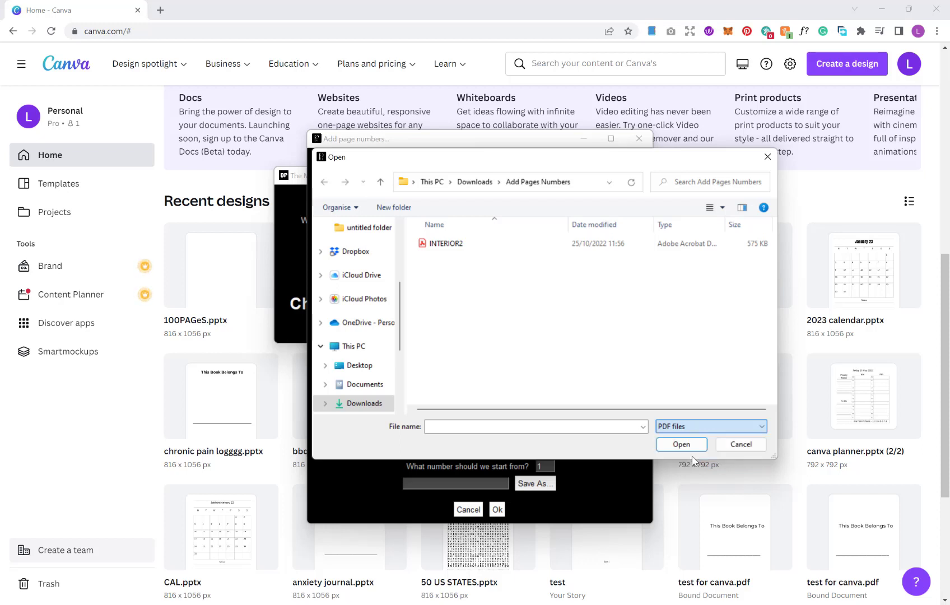
click(461, 249)
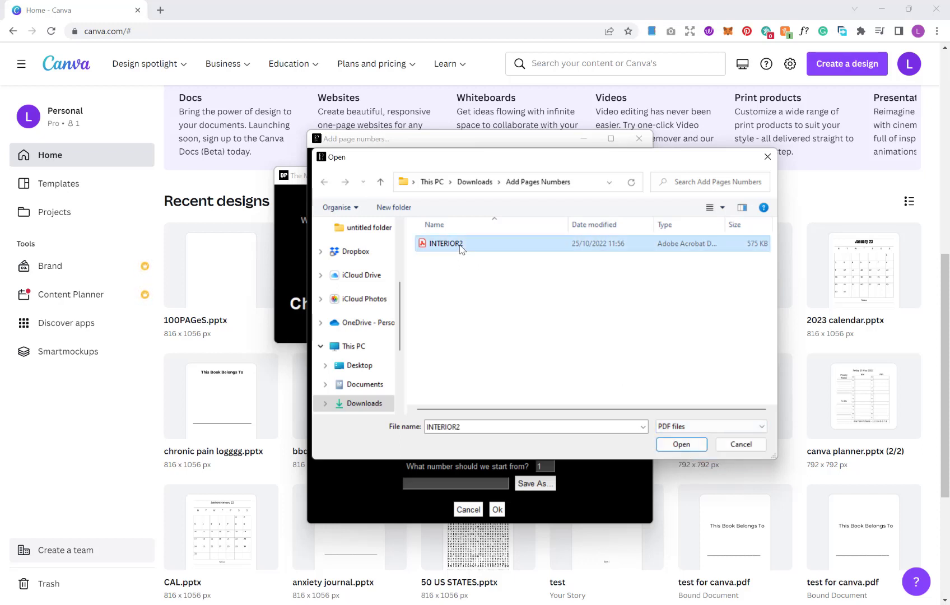
click(680, 447)
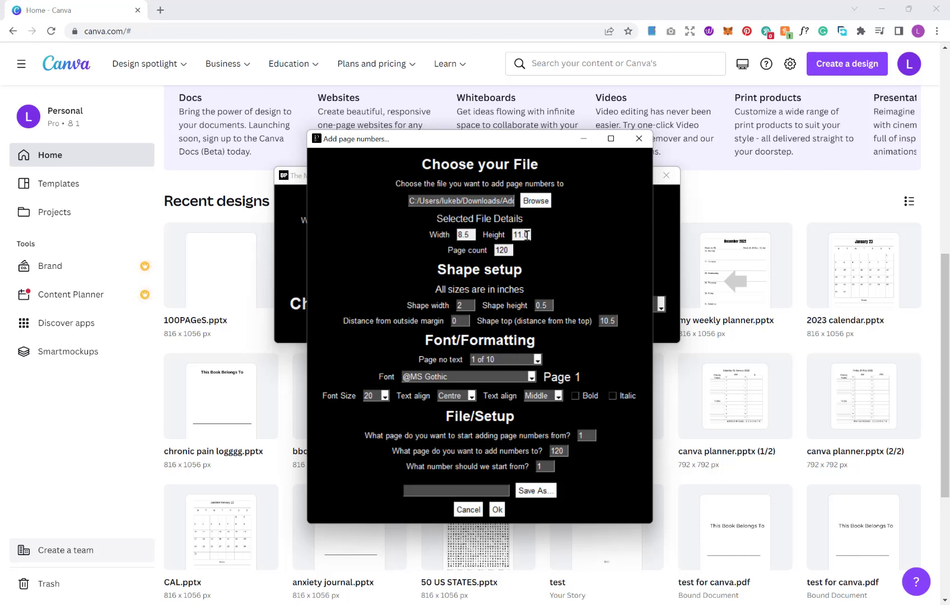
Set the page number shape to 4 in wide, 0.5 in from the outside margin and 10 in from the top.
drag(463, 147, 463, 132)
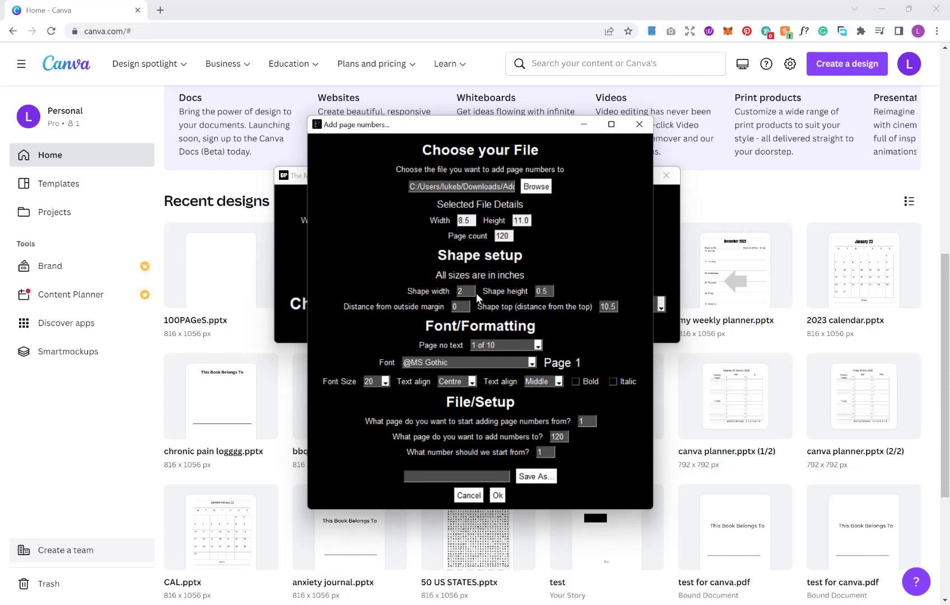
click(459, 290)
key(Delete)
text(4)
drag(616, 307, 612, 306)
key(BackSpace)
Set the page number text format to "Page 1" and the font to DejaVu Sans Condensed.
click(525, 344)
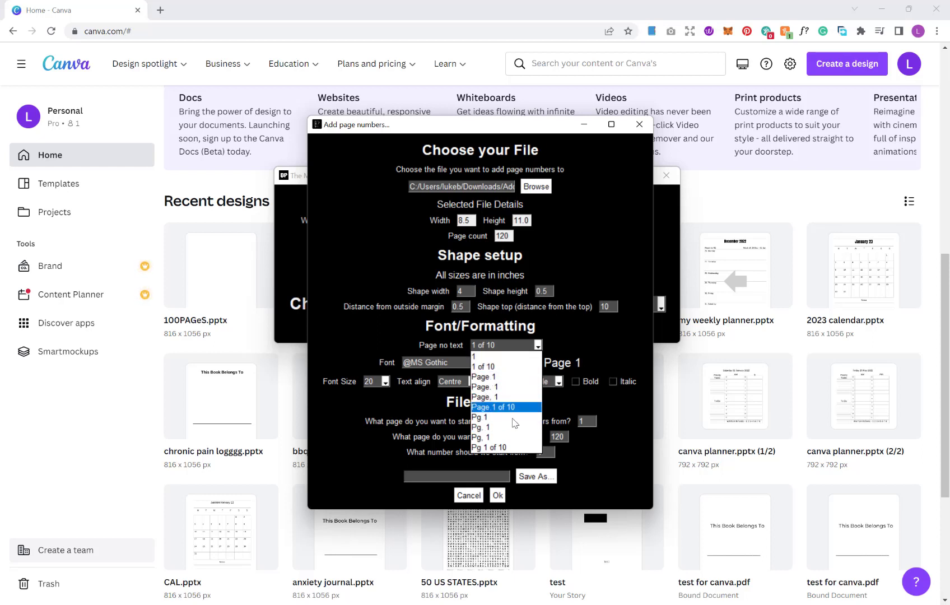
click(503, 378)
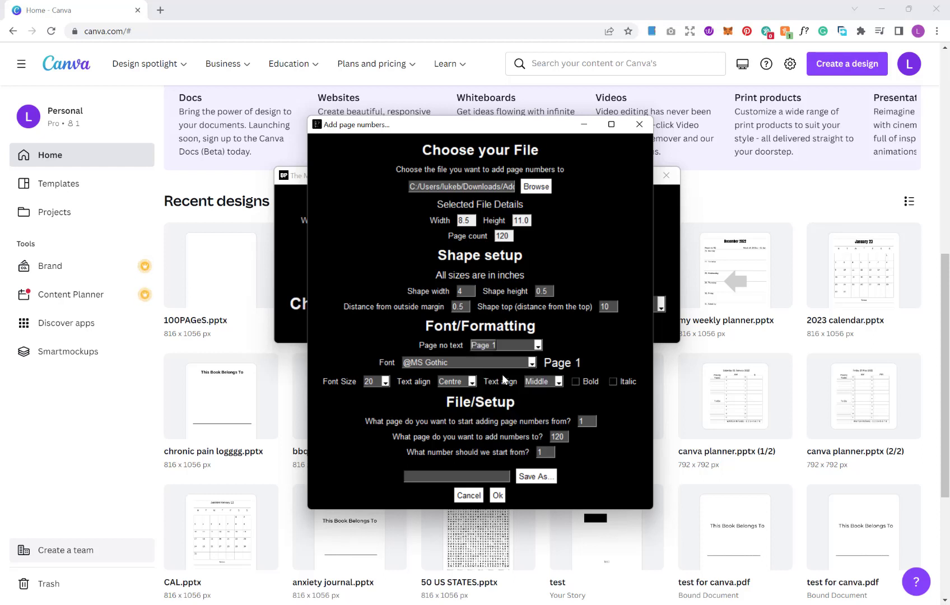
click(447, 363)
drag(532, 381, 531, 439)
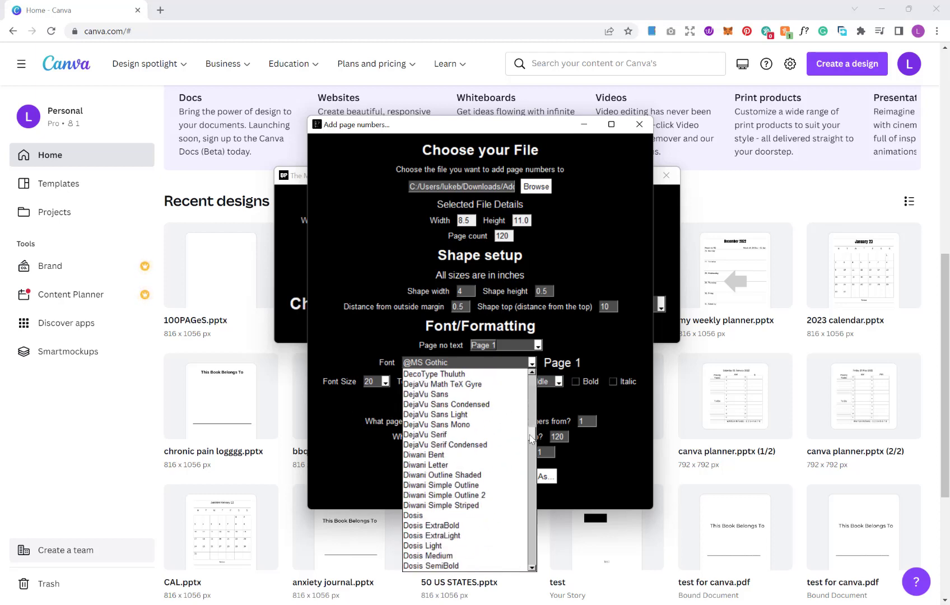
click(493, 464)
click(494, 367)
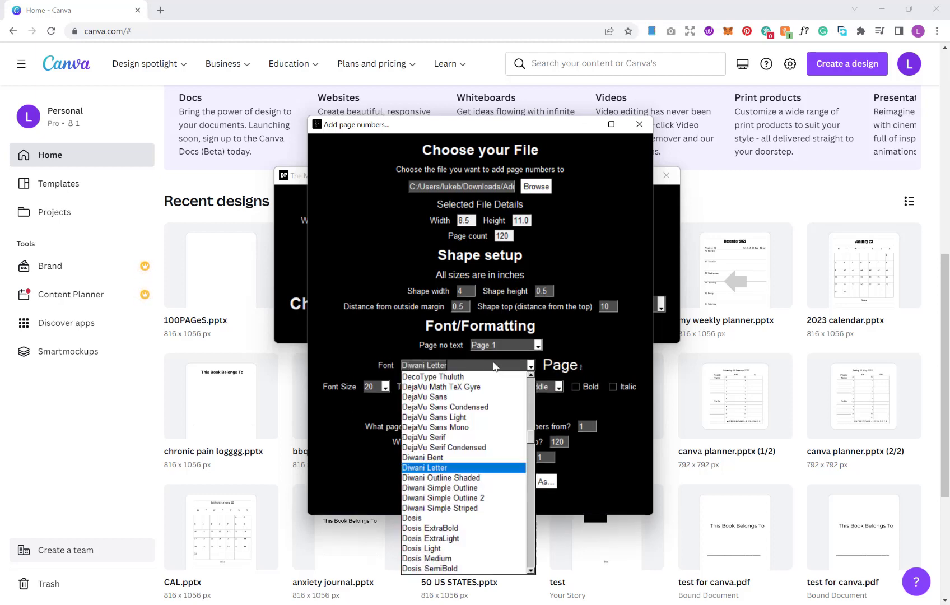
click(473, 407)
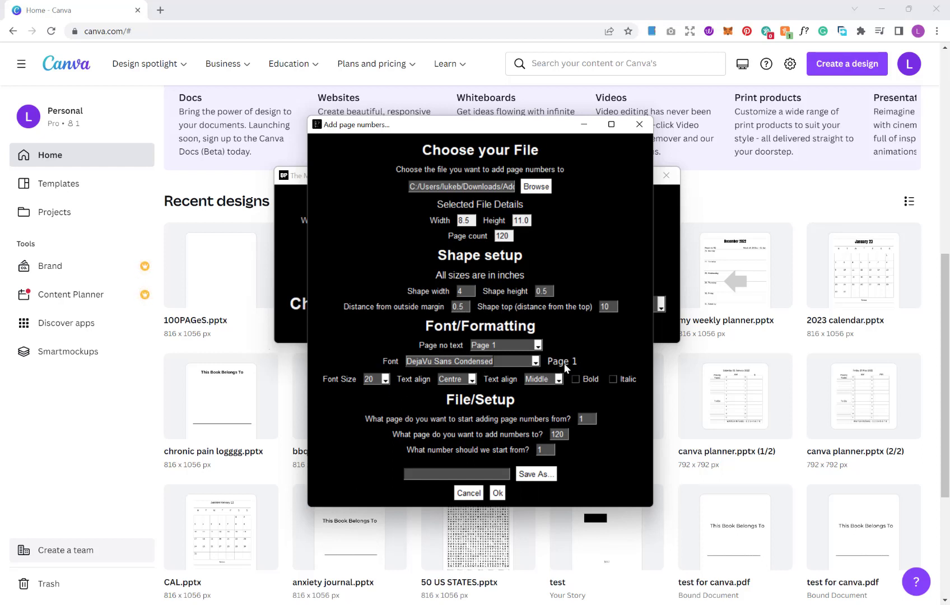
Align the page number text to Outside horizontally and Bottom vertically.
click(385, 379)
click(385, 379)
click(470, 379)
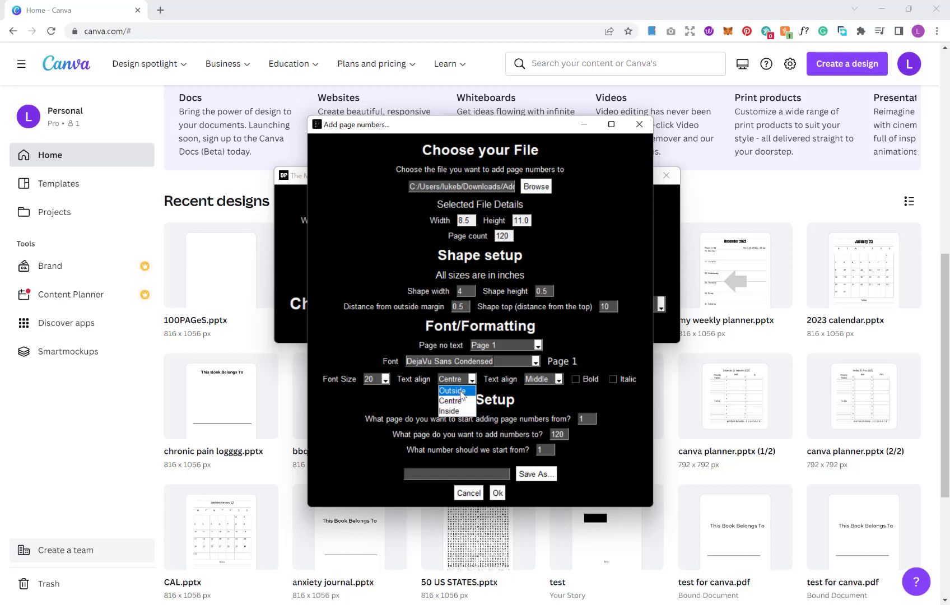
click(461, 391)
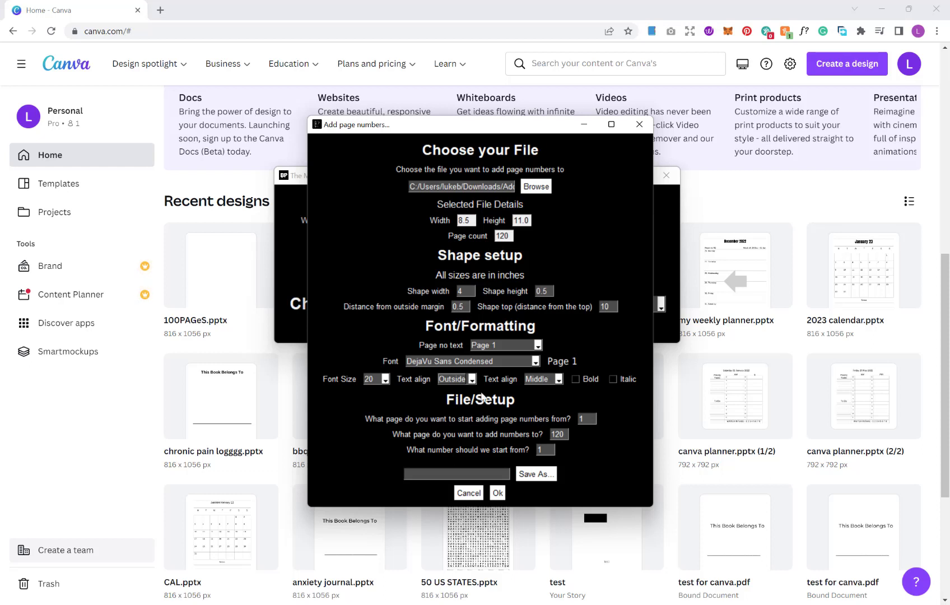
click(547, 380)
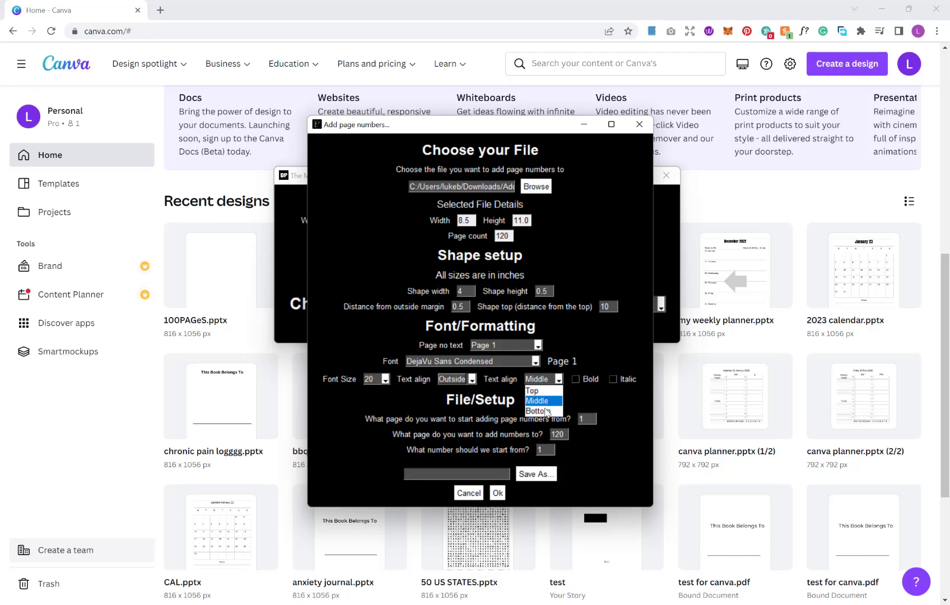
click(543, 411)
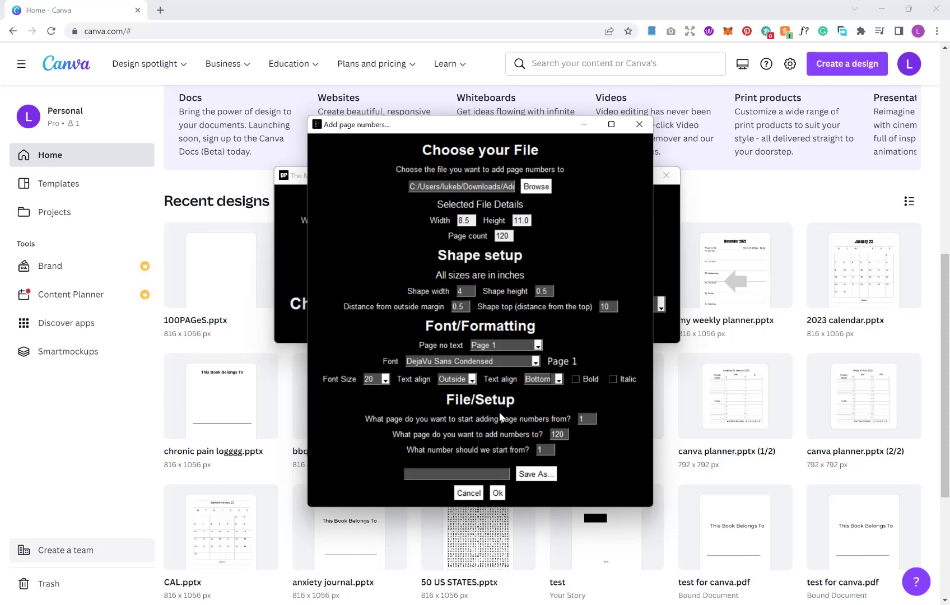
Set the numbering to run from page 2 to page 119, starting from number 1.
double_click(588, 419)
text(2)
double_click(548, 450)
text(2)
key(shift+Tab)
text(119)
key(Tab)
text(1)
Name the output PDF INTERIOR WITH PAGE NUMBERS in the same folder and generate the numbered file.
click(535, 474)
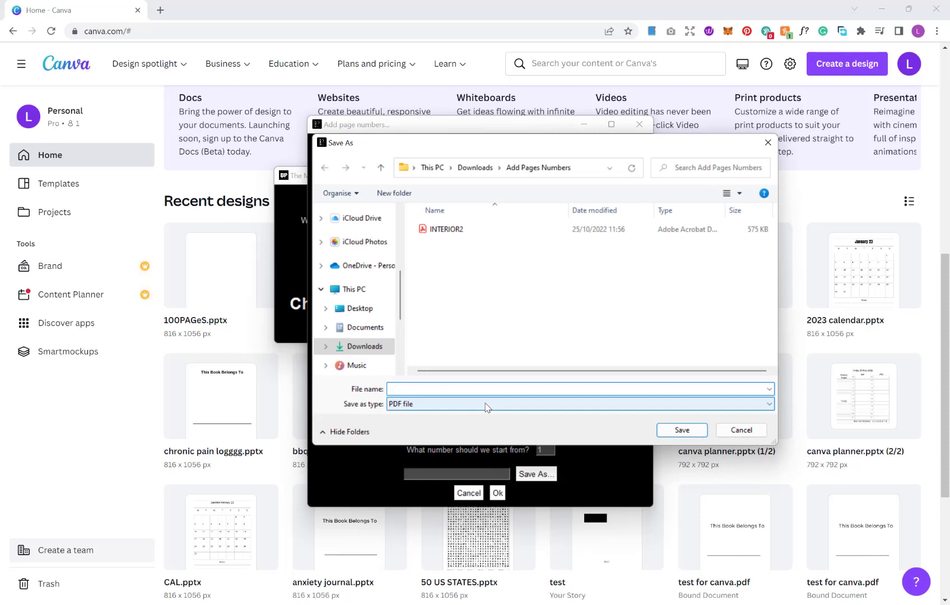
text(INTERIOR W)
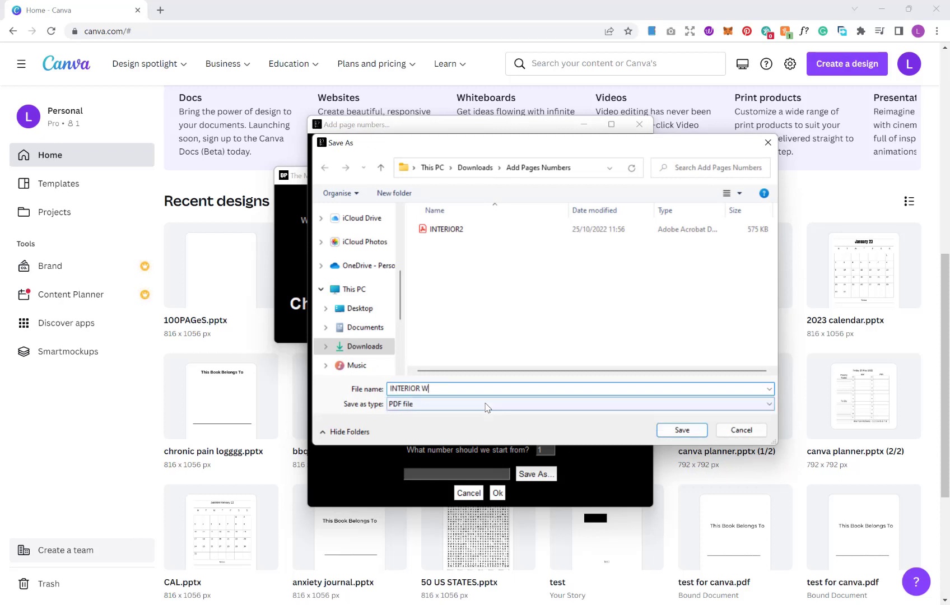
text(ITH PA)
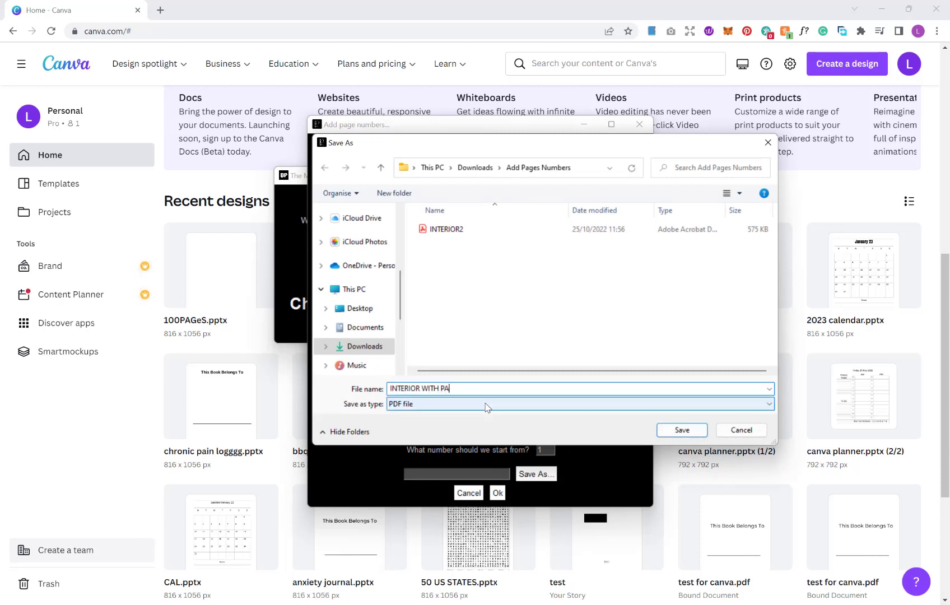
text(GE NUMBERS)
click(681, 429)
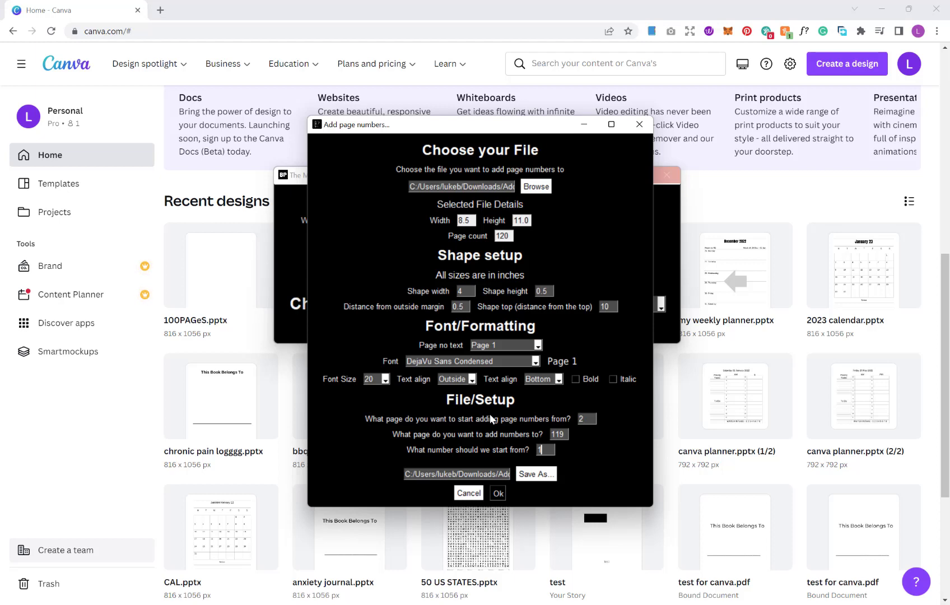
key(Return)
click(440, 344)
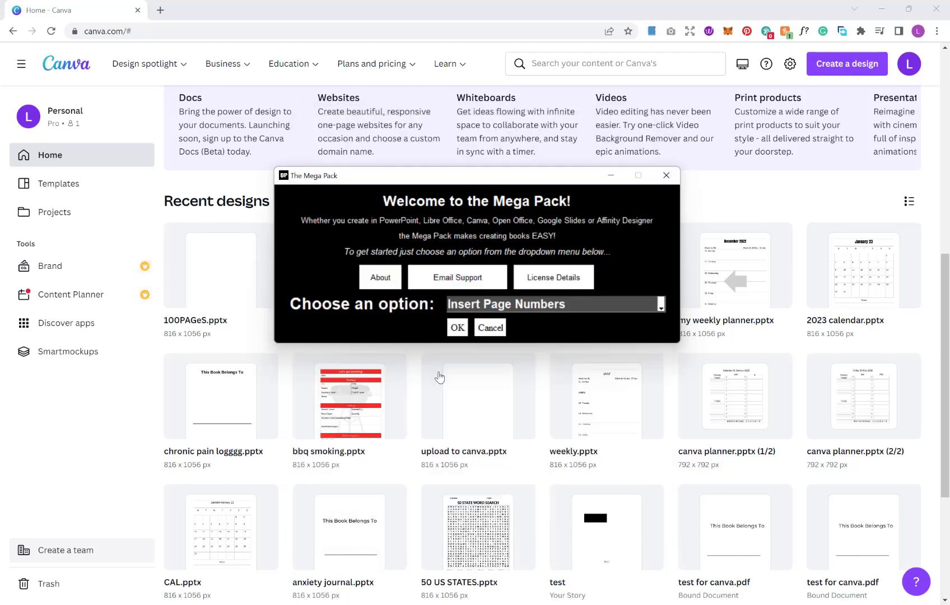
Switch to the Add Pages Numbers folder in File Explorer and open the INTERIOR WITH PAGE NUMBERS PDF.
click(456, 565)
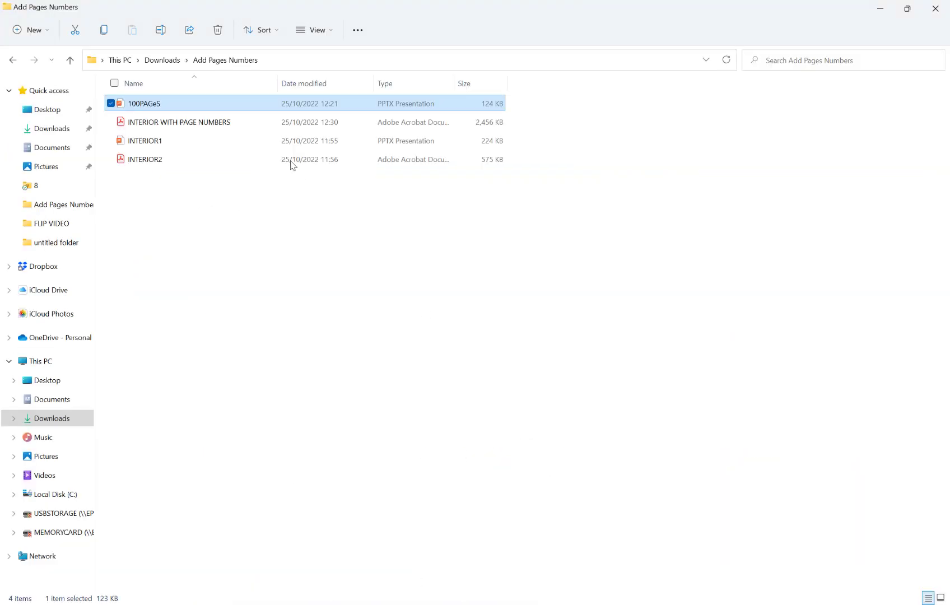
click(213, 122)
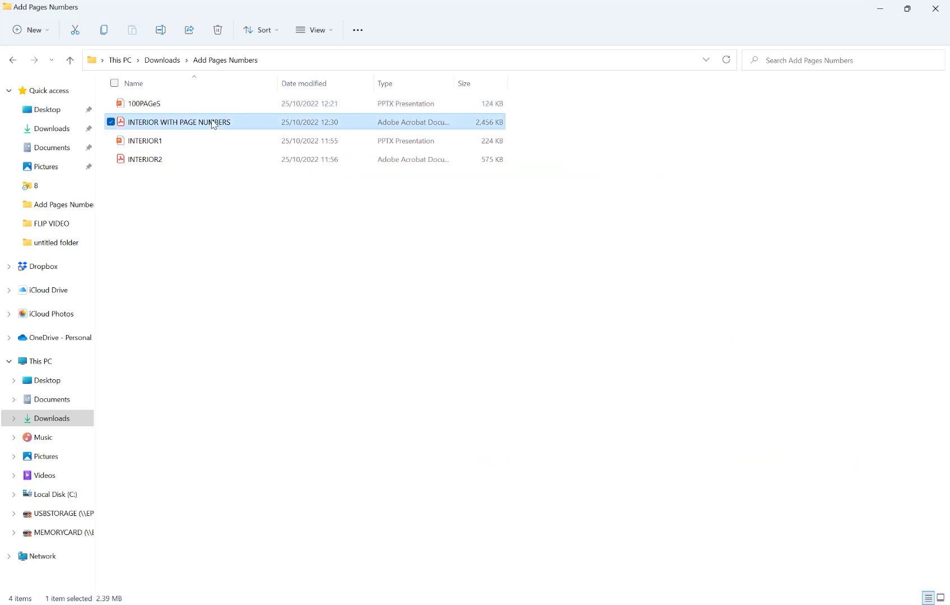
double_click(213, 122)
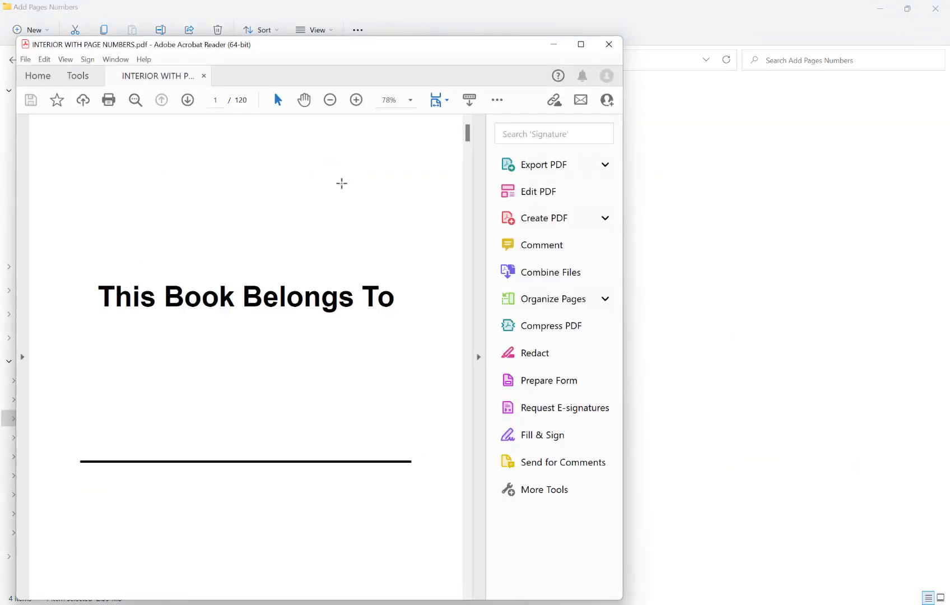
Examine the page number text and placement on the first six and last three pages of the PDF, and close it.
scroll(342, 183, down, 15)
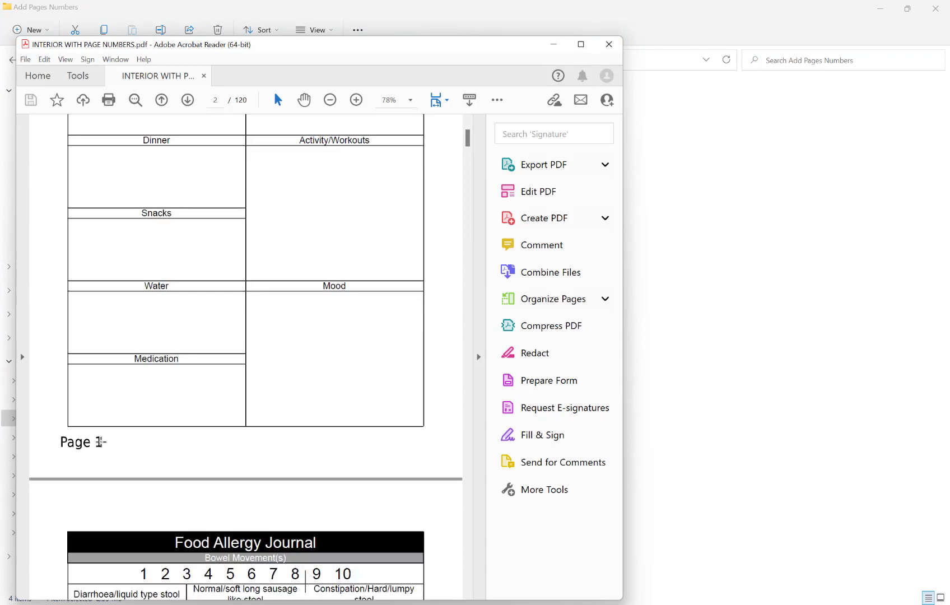
scroll(115, 417, down, 10)
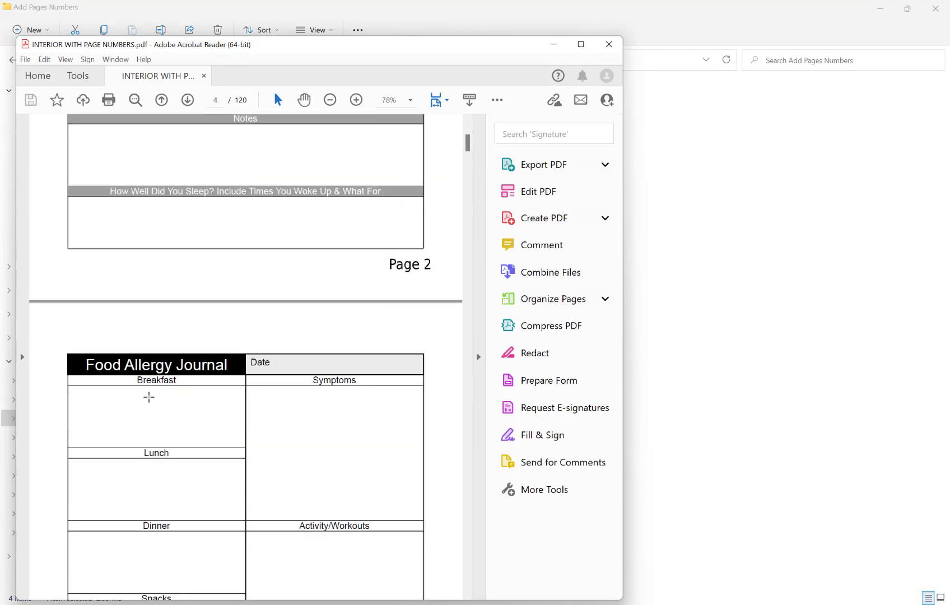
scroll(418, 267, down, 7)
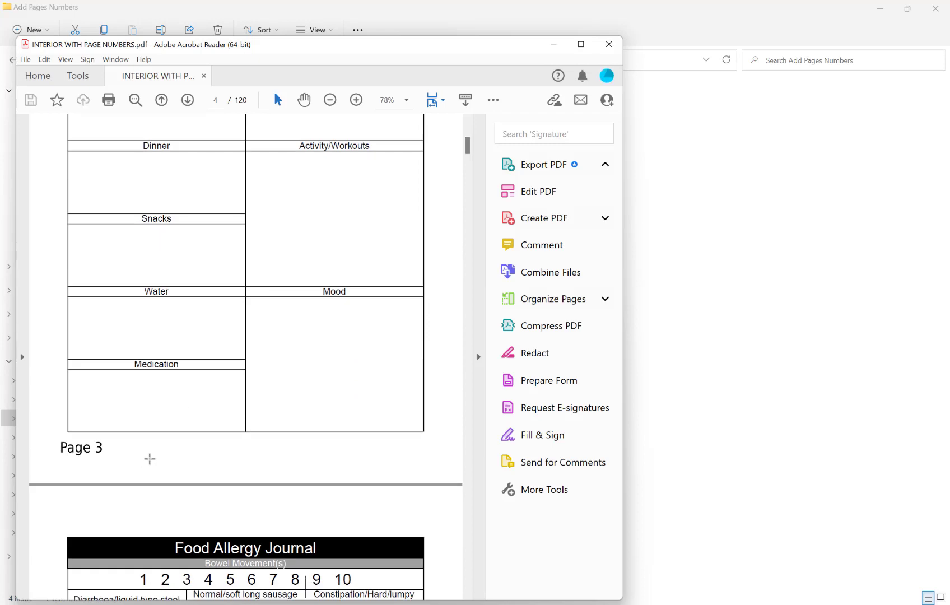
scroll(81, 445, down, 12)
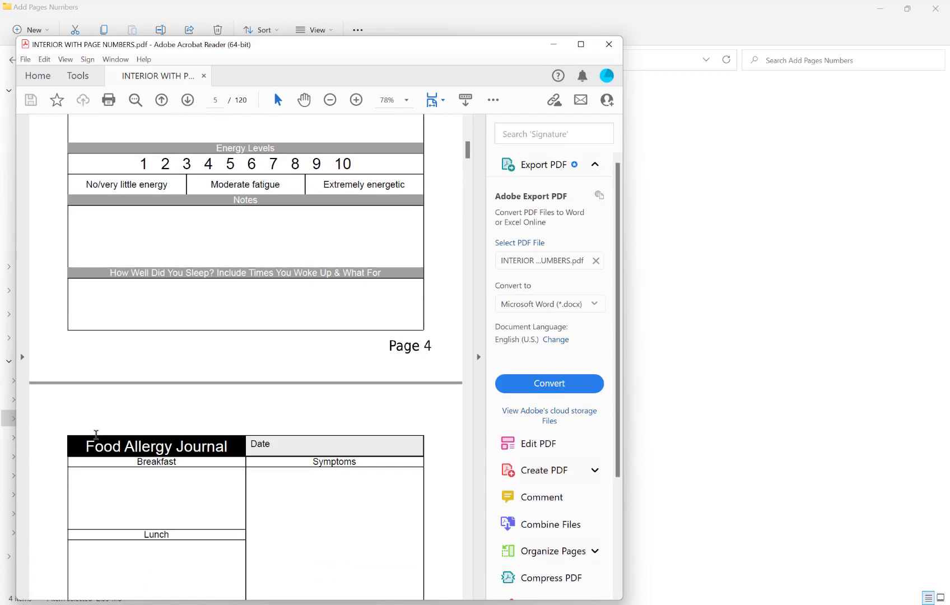
scroll(399, 343, down, 10)
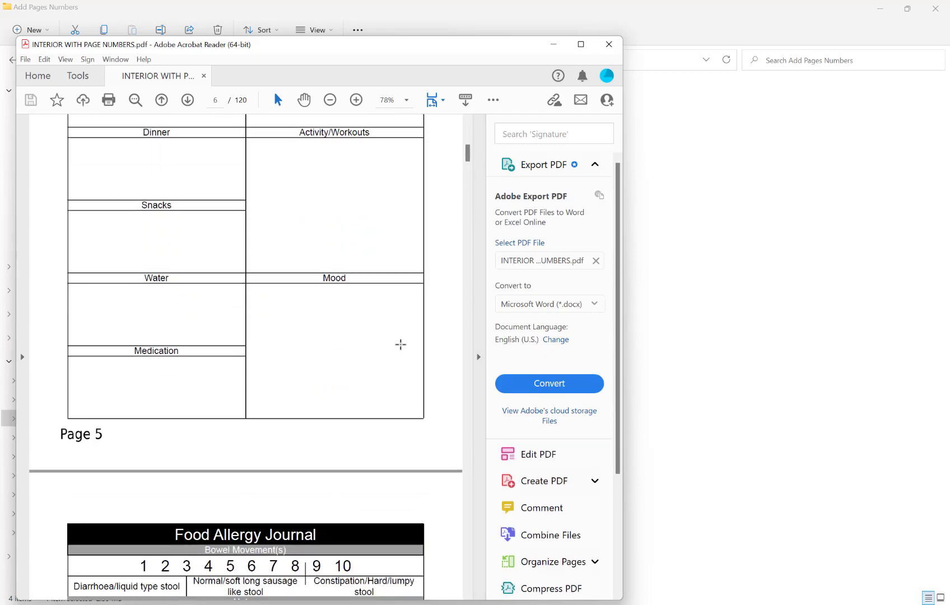
drag(467, 154, 471, 578)
scroll(419, 495, down, 2)
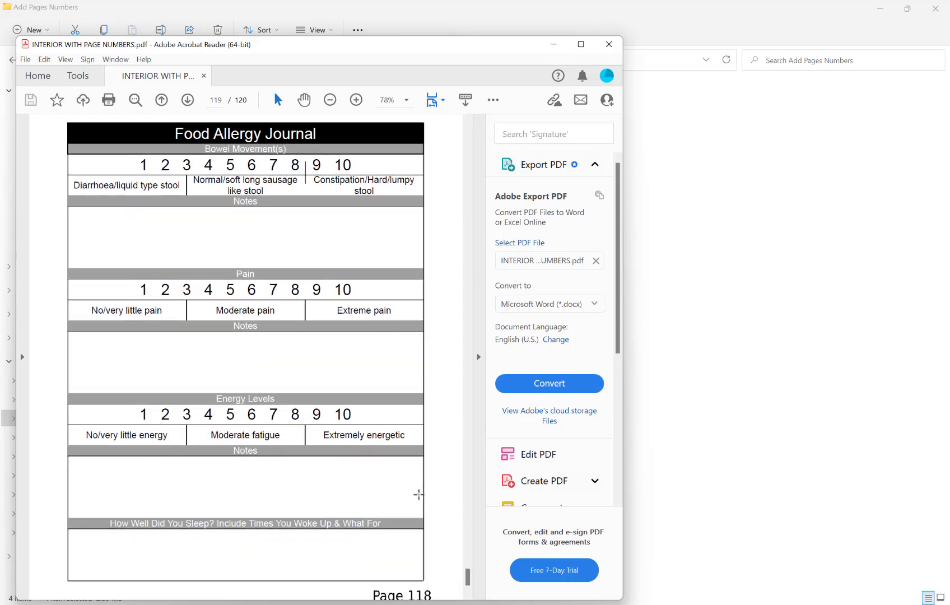
scroll(419, 495, down, 10)
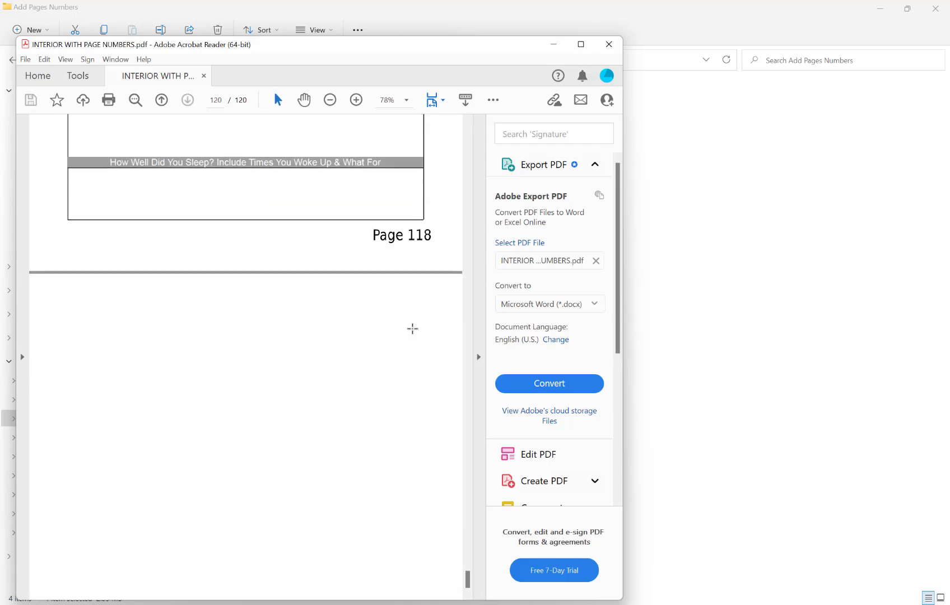
scroll(412, 329, down, 4)
scroll(410, 329, up, 15)
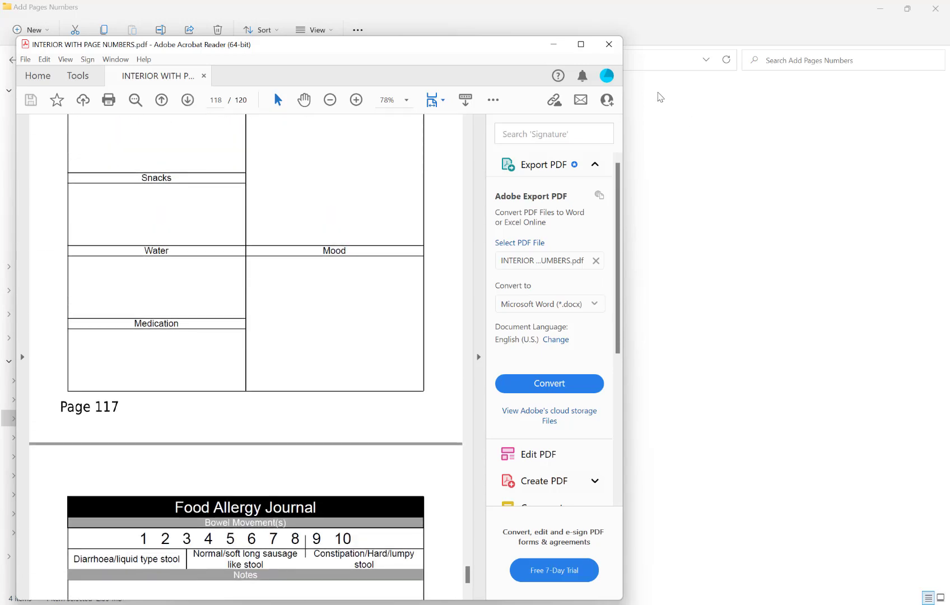
click(609, 44)
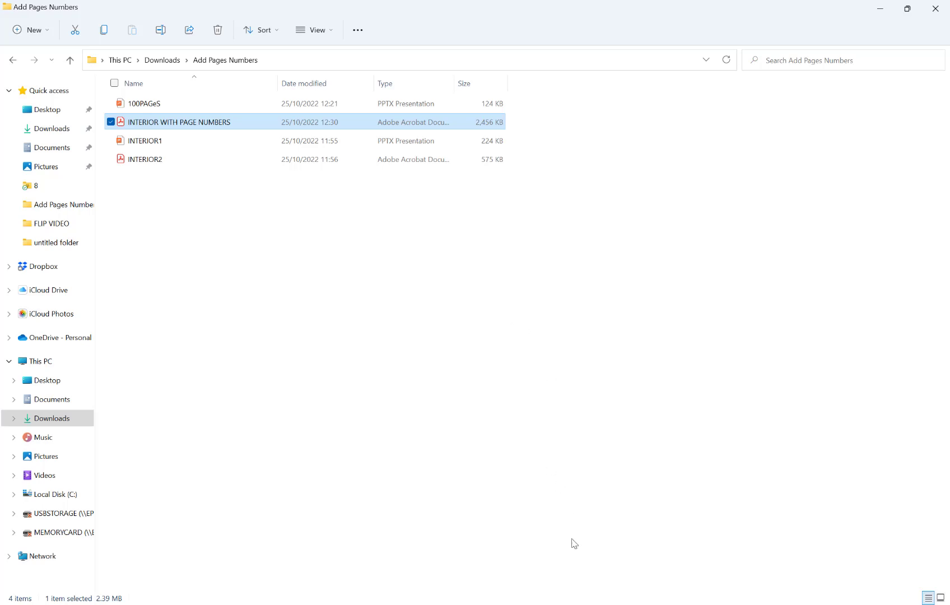
Switch to the Mega Pack and start Insert Page Numbers for an existing PowerPoint file.
mouse_move(568, 594)
click(573, 568)
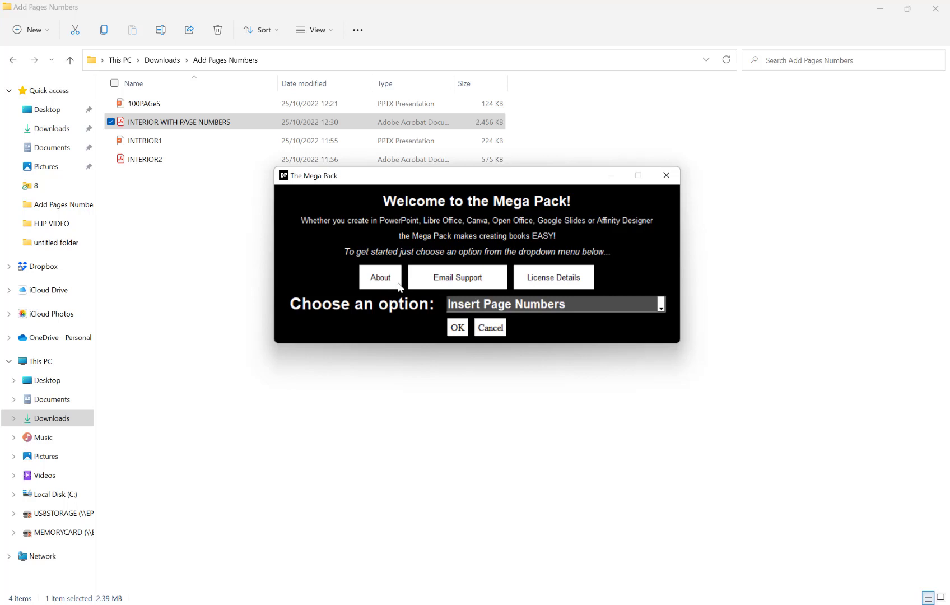
click(458, 327)
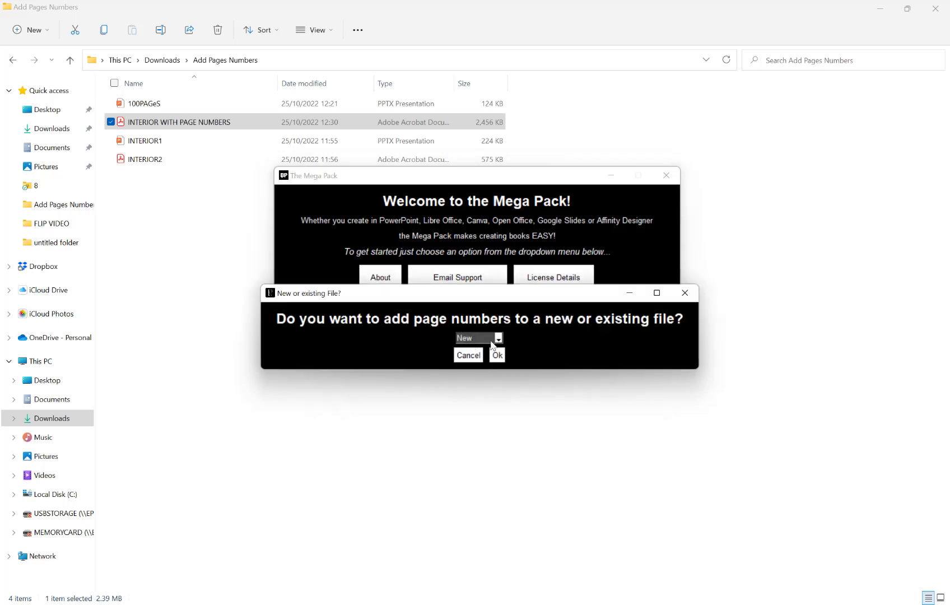
click(491, 338)
click(485, 360)
click(497, 355)
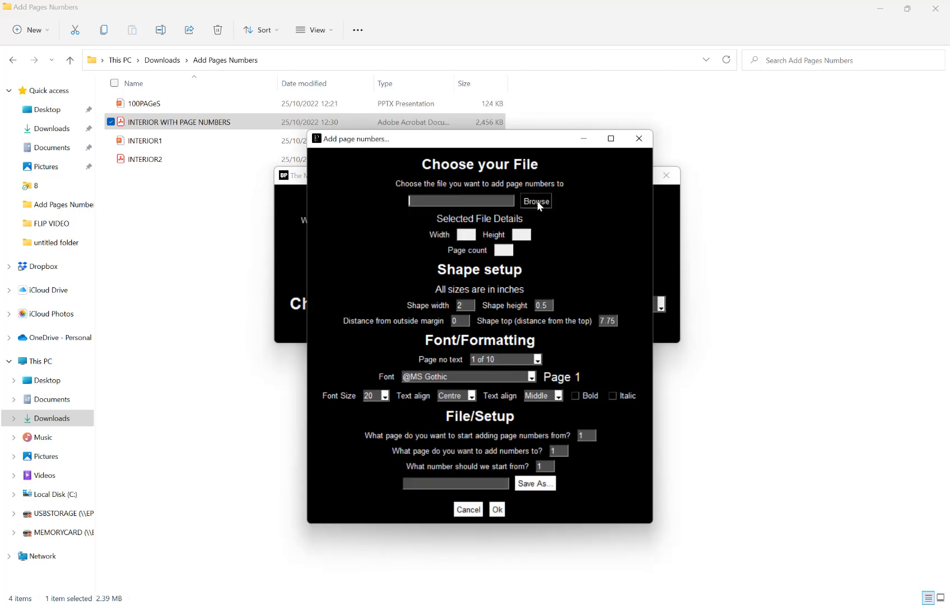
Choose the INTERIOR1 presentation from the Add Pages Numbers folder as the file to number.
click(536, 202)
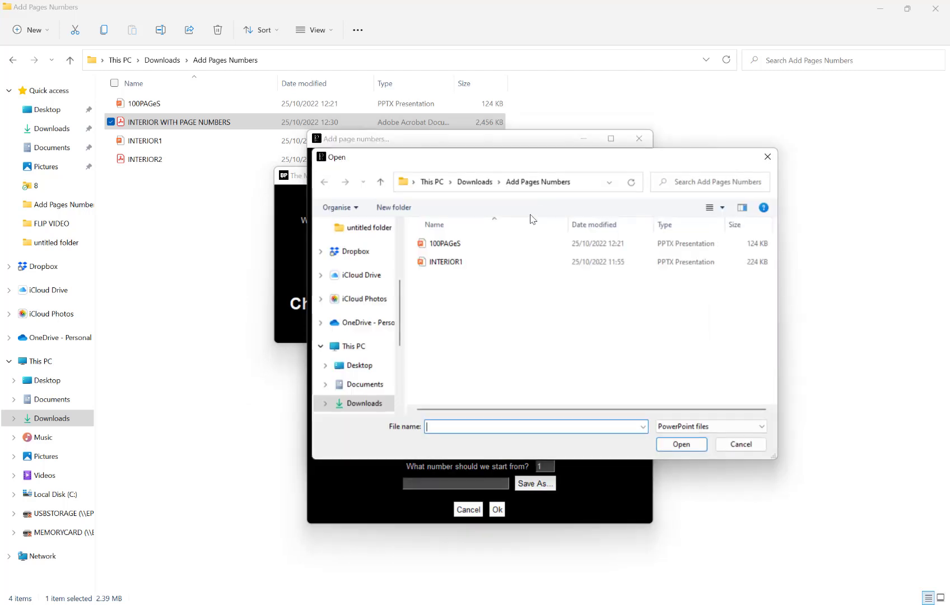
click(470, 263)
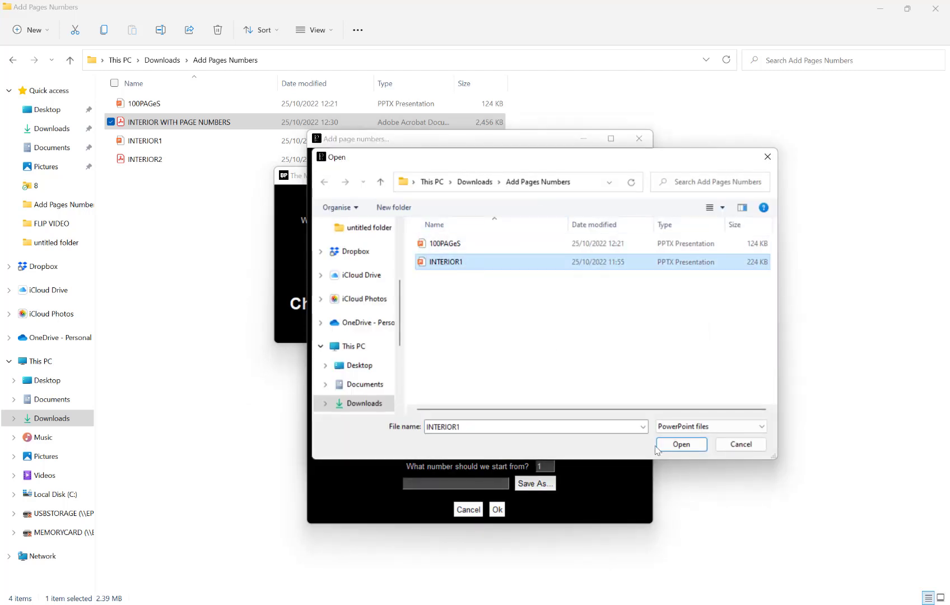
click(665, 446)
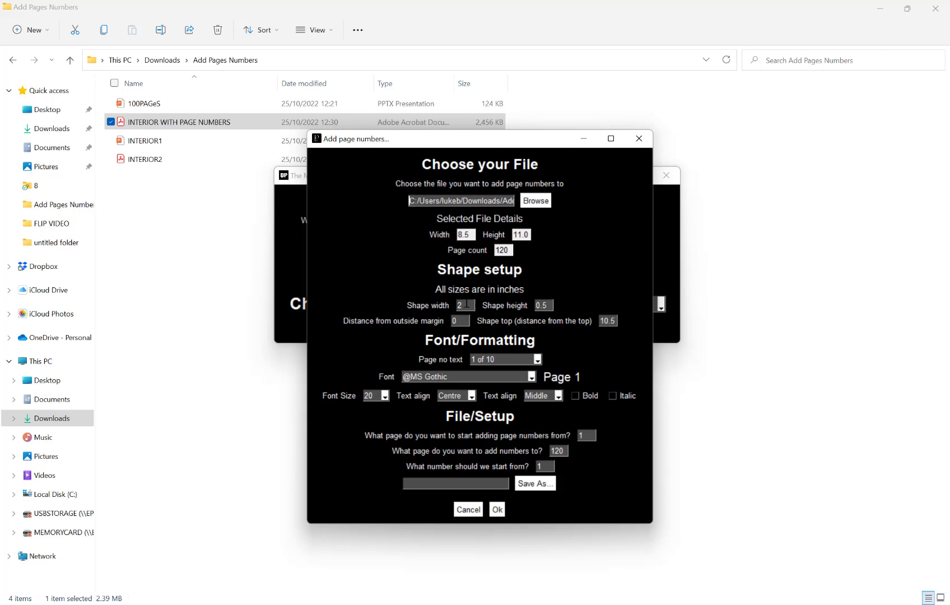
Set the page number shape's width to 8.5 inches and its distance from the top to 10 inches.
drag(467, 303, 449, 306)
text(8.5)
click(603, 321)
click(610, 321)
Set the page number text format to Page 1 of 10 and the font to Ink Free.
click(523, 356)
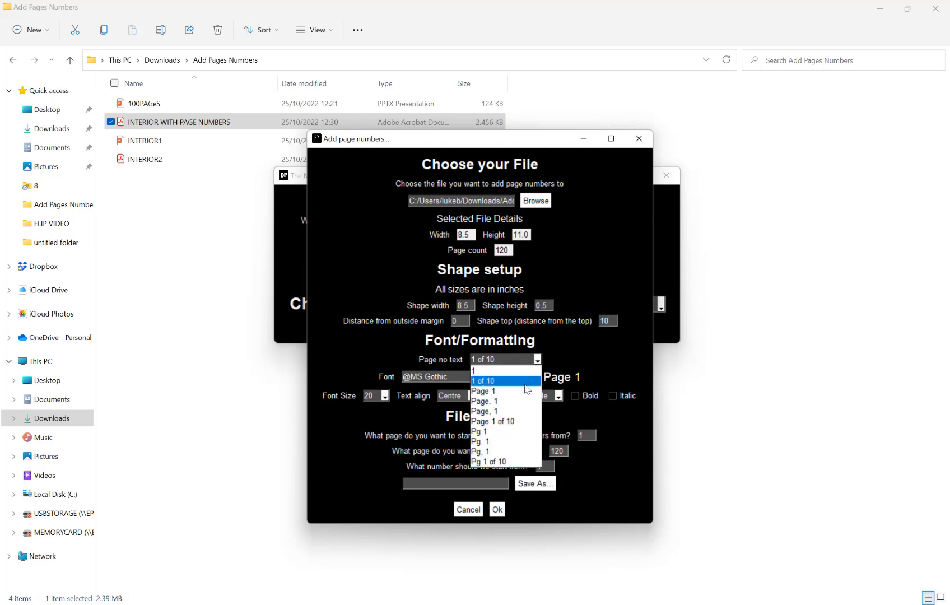
click(501, 422)
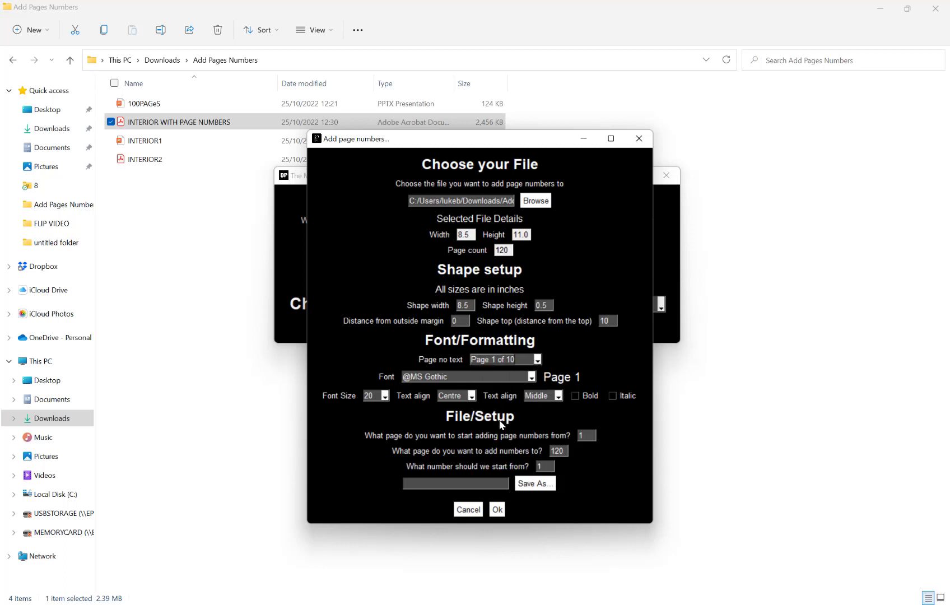
click(454, 379)
drag(530, 398, 477, 466)
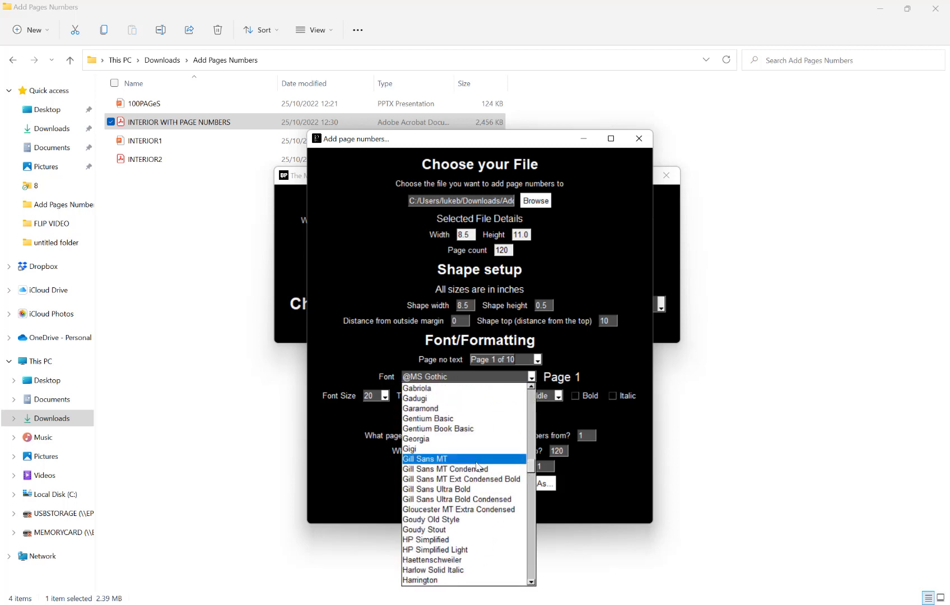
click(476, 466)
click(508, 378)
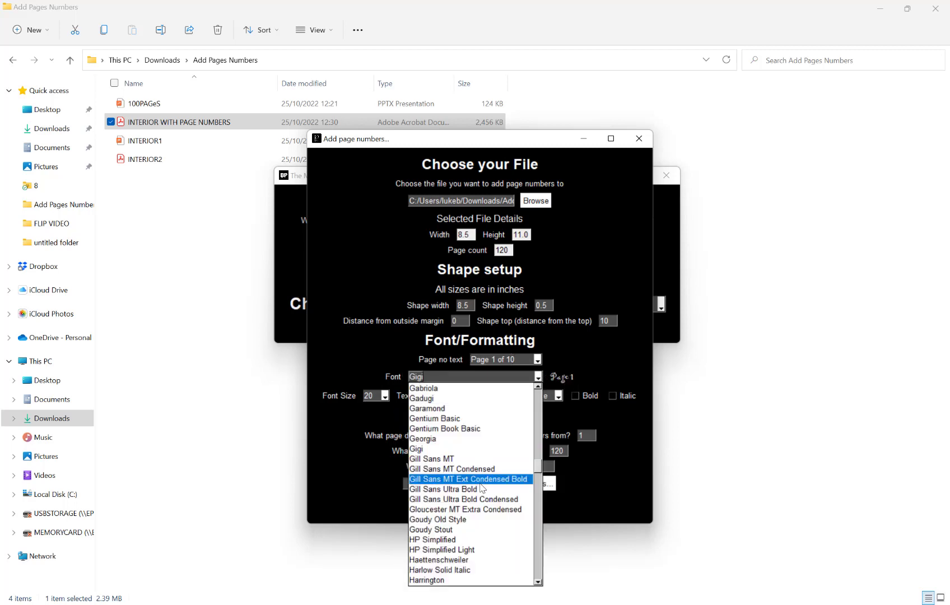
click(480, 481)
click(512, 377)
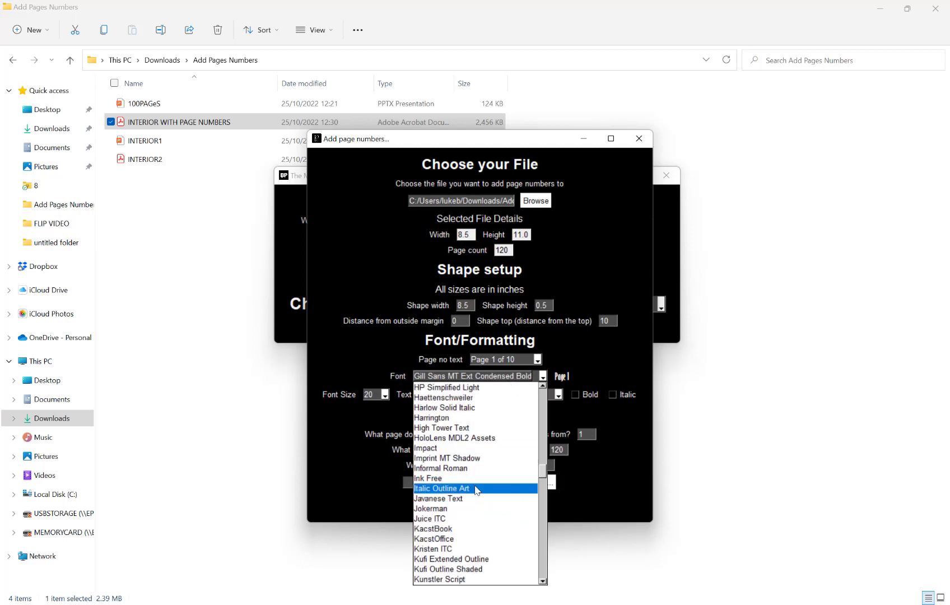
click(477, 478)
click(516, 379)
click(515, 378)
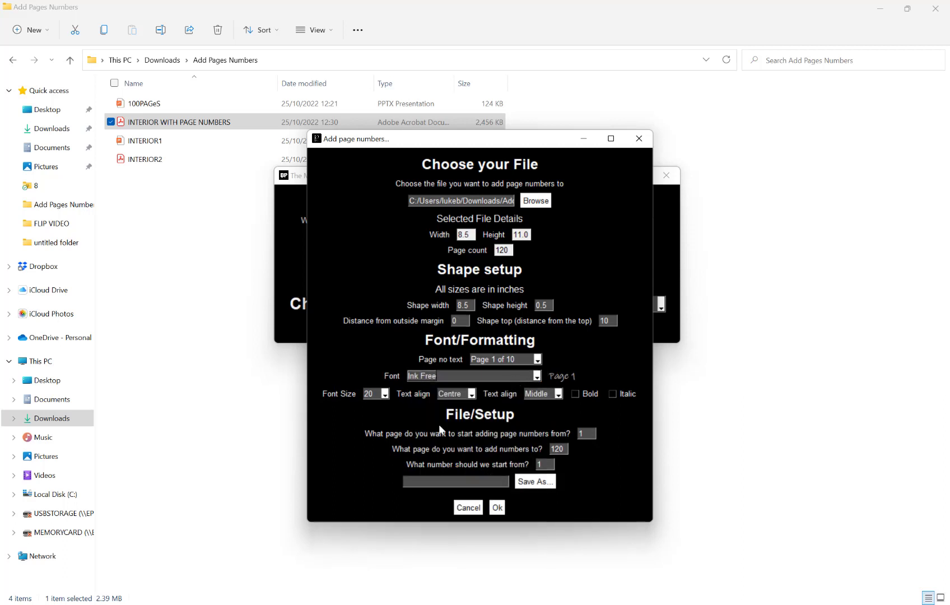
Set the page number font size to 16 and align the text vertically to Bottom.
click(376, 393)
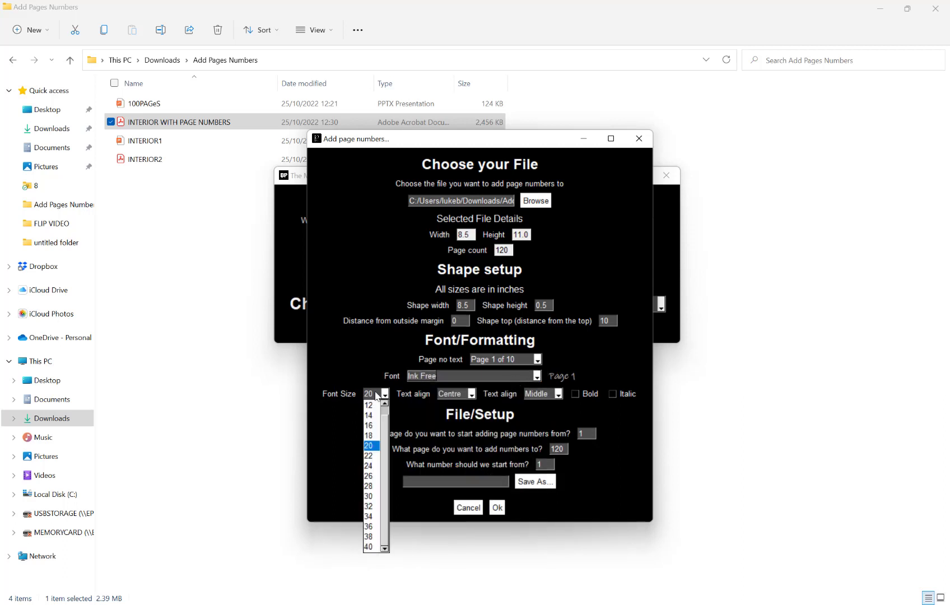
click(369, 425)
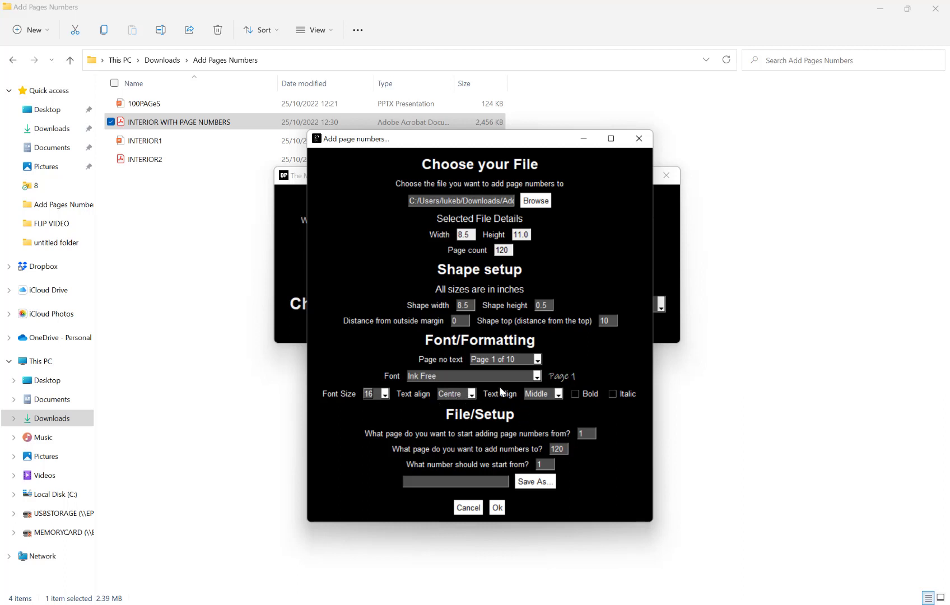
click(539, 395)
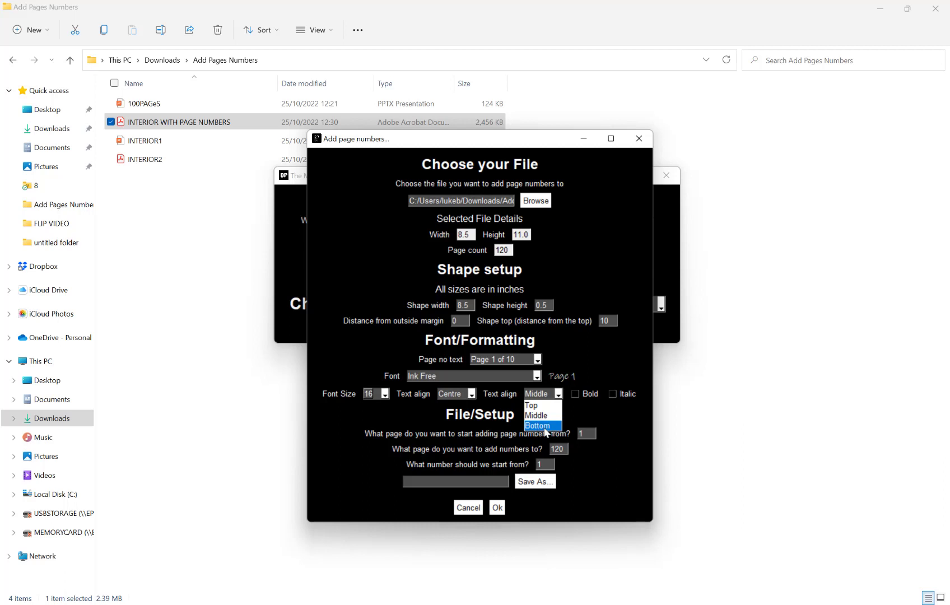
click(544, 427)
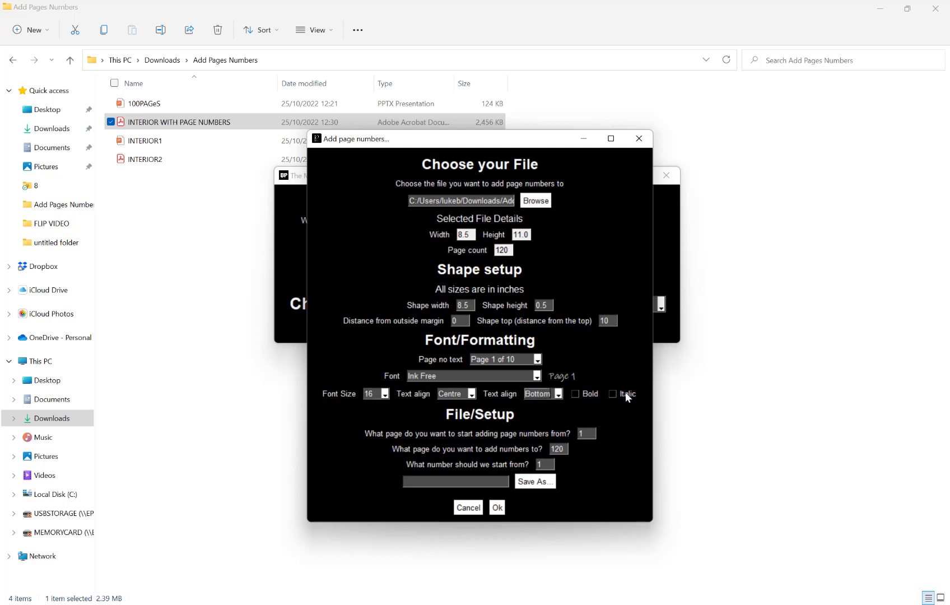
Set the page numbers to be added from page 2 to page 119, with 1 as the starting number.
drag(508, 146, 511, 113)
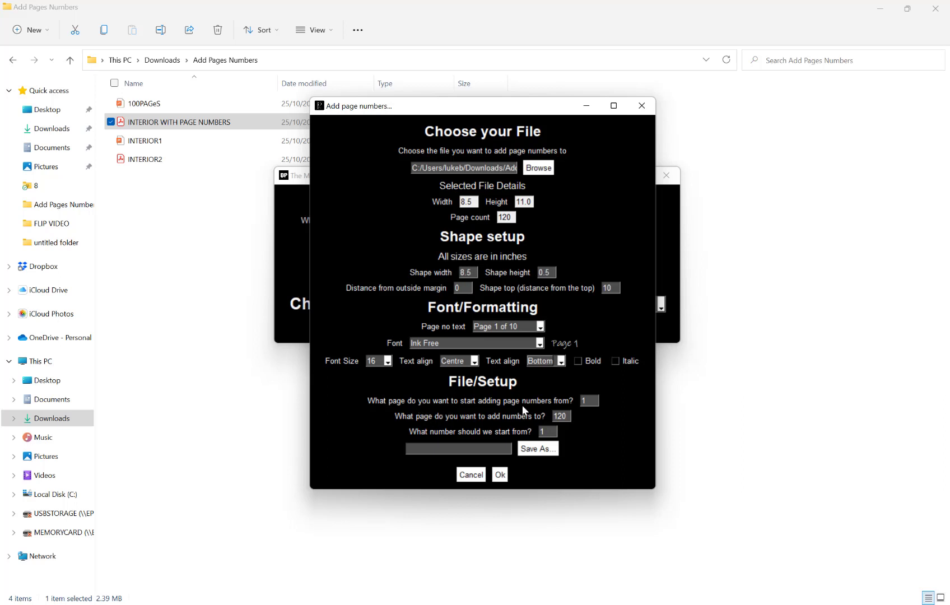
double_click(587, 401)
text(2)
key(Tab)
text(119)
click(550, 432)
double_click(552, 432)
Name the output PowerPoint file INTERIOR WITH PAGES in the Add Pages Numbers folder and generate the numbered presentation.
click(535, 449)
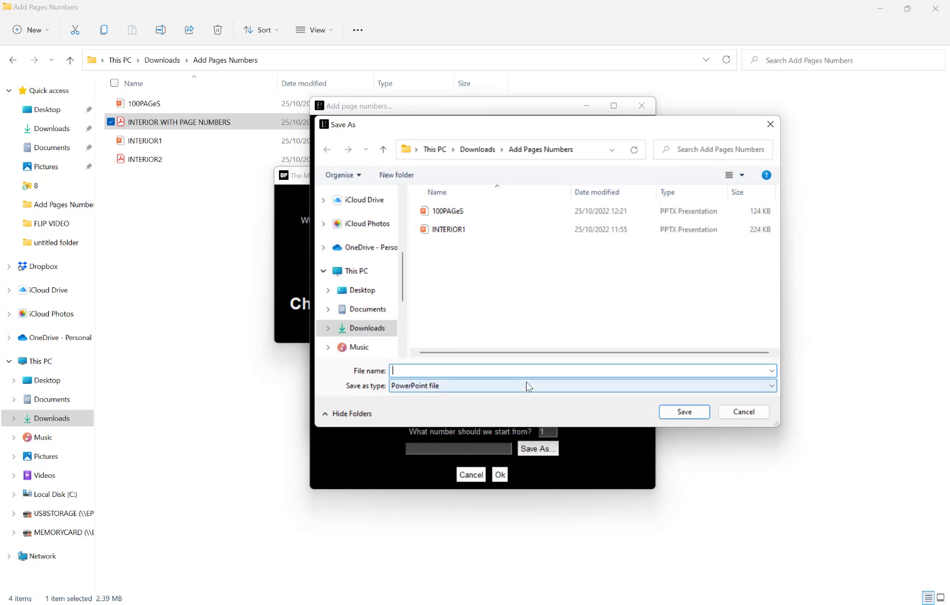
text(INTERIOR WIT)
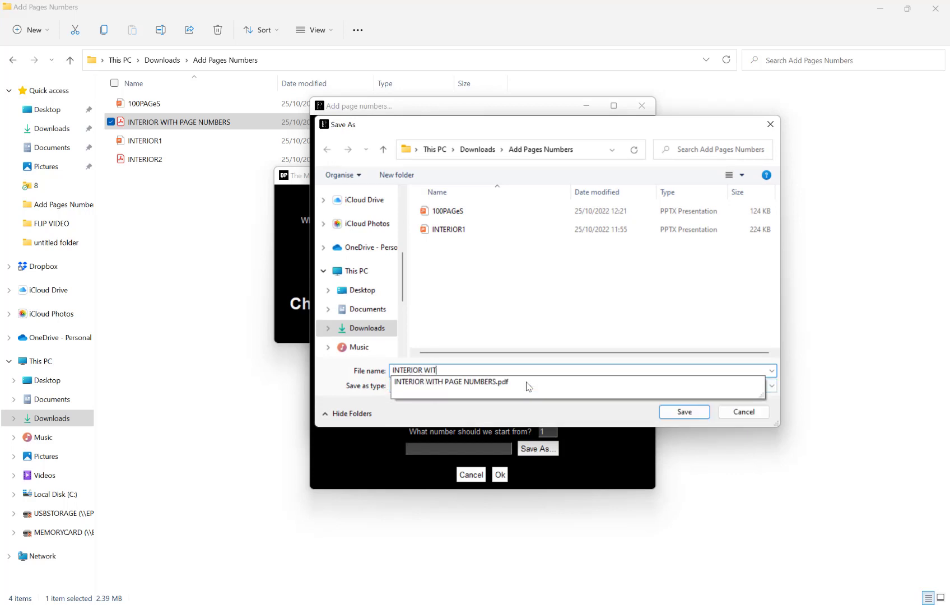
text(H PAGES)
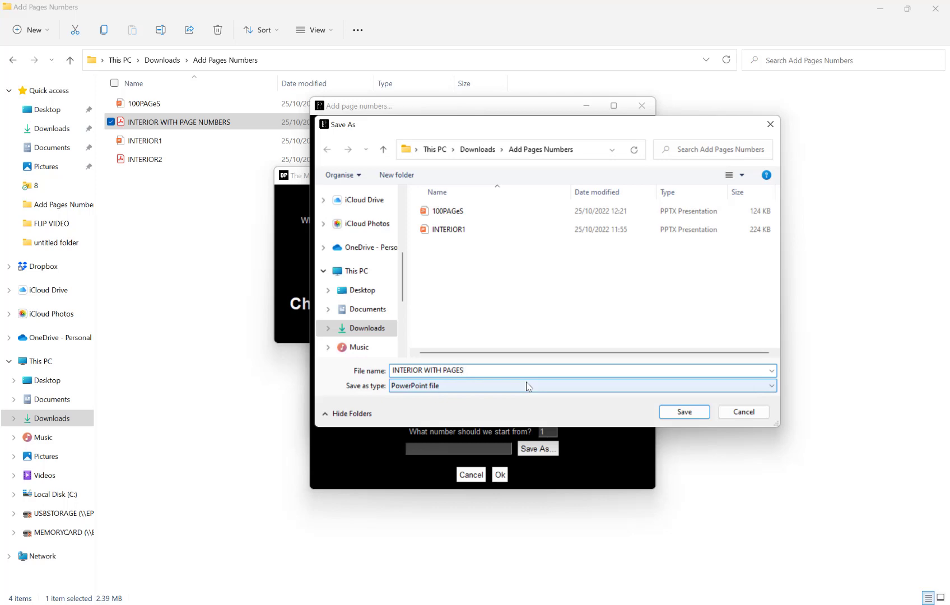
click(676, 416)
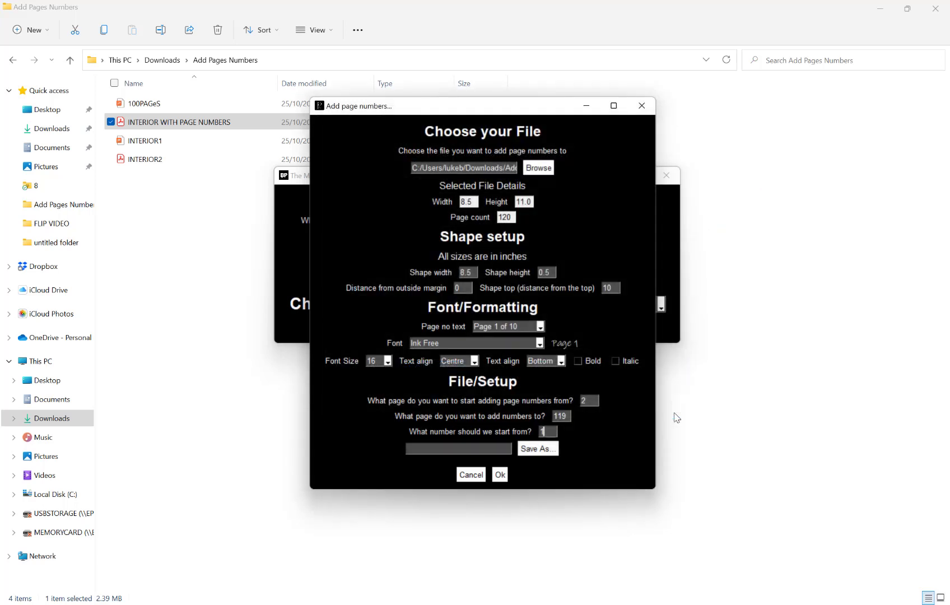
click(499, 476)
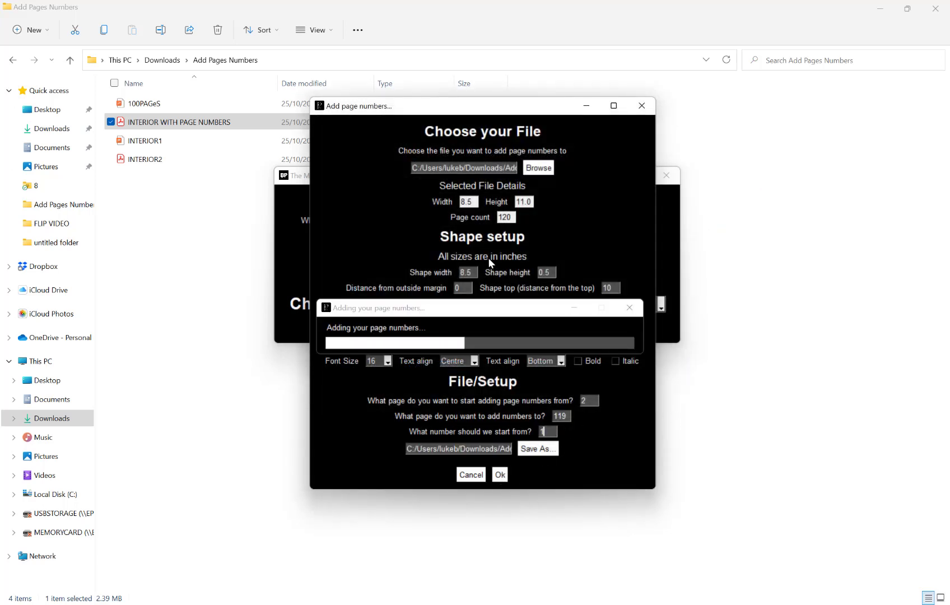
click(442, 344)
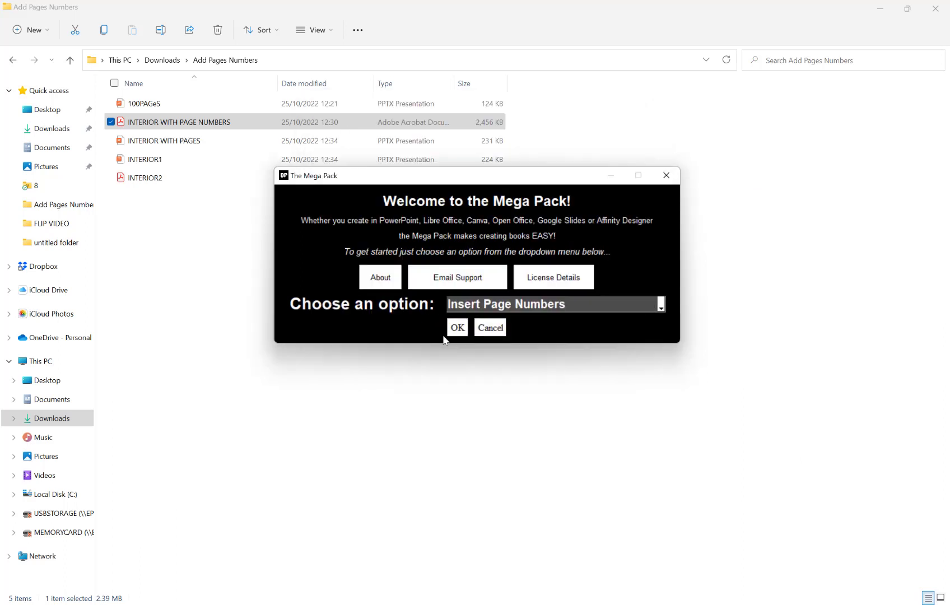
Switch to File Explorer and open the INTERIOR WITH PAGES presentation in PowerPoint.
click(190, 142)
right_click(190, 142)
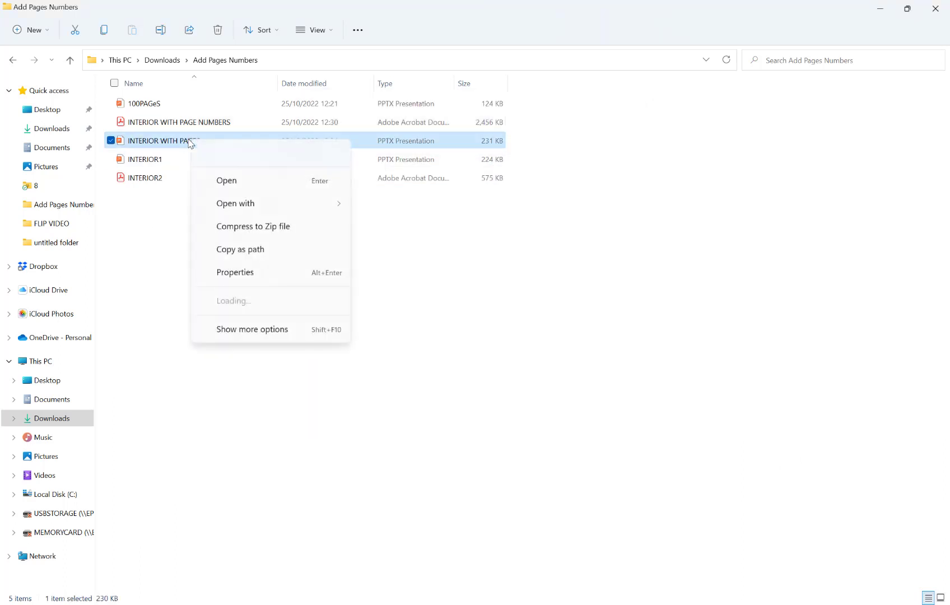
mouse_move(313, 200)
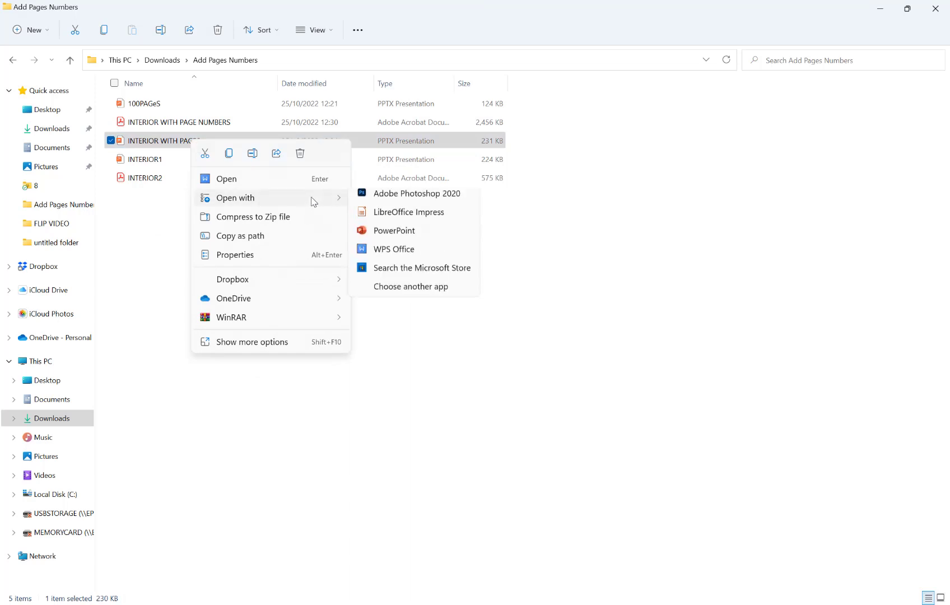
click(417, 236)
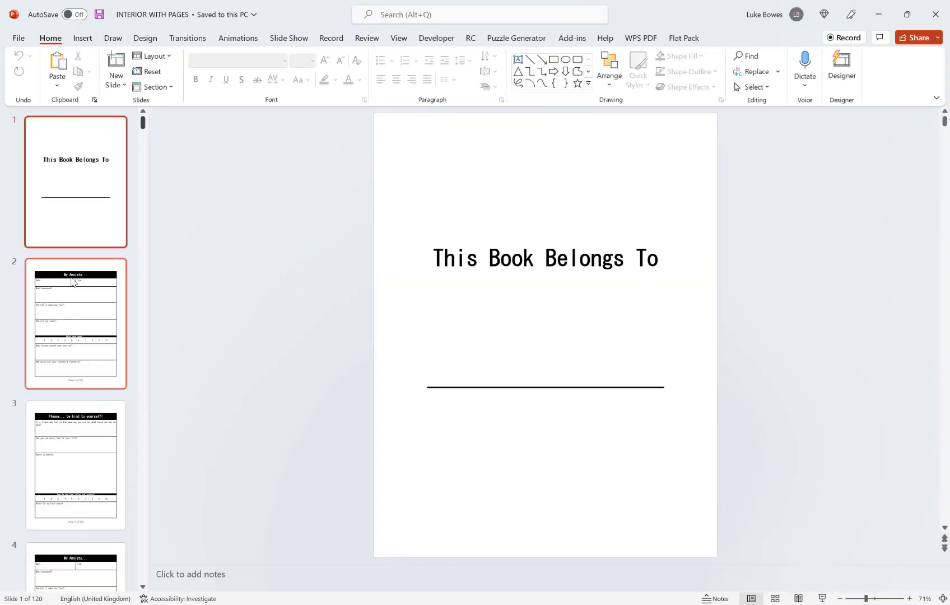
Examine the page number text and placement on slides 2 to 8 of the presentation.
click(108, 290)
key(Down)
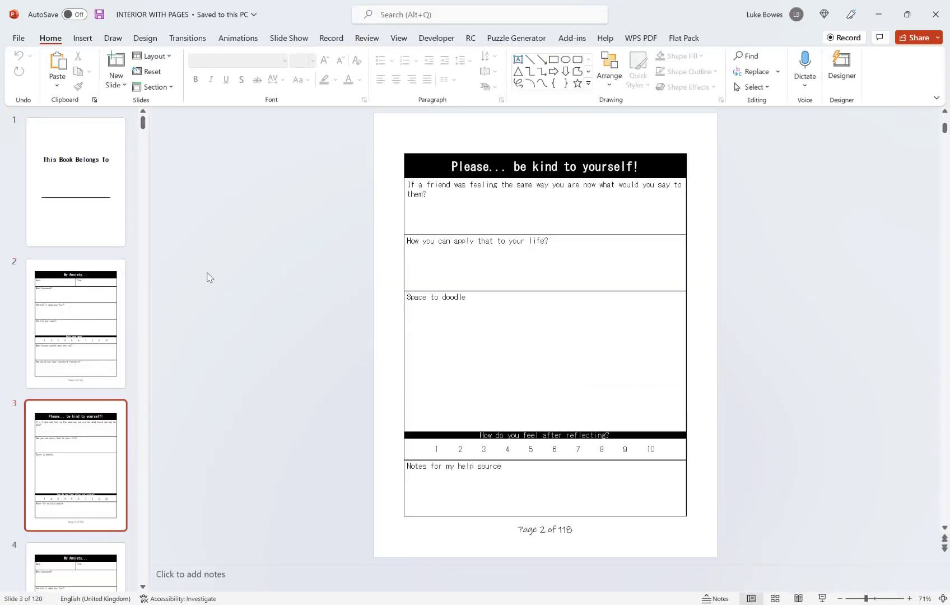
key(Down)
key(Down)
key(Down)
key(Down)
key(Down)
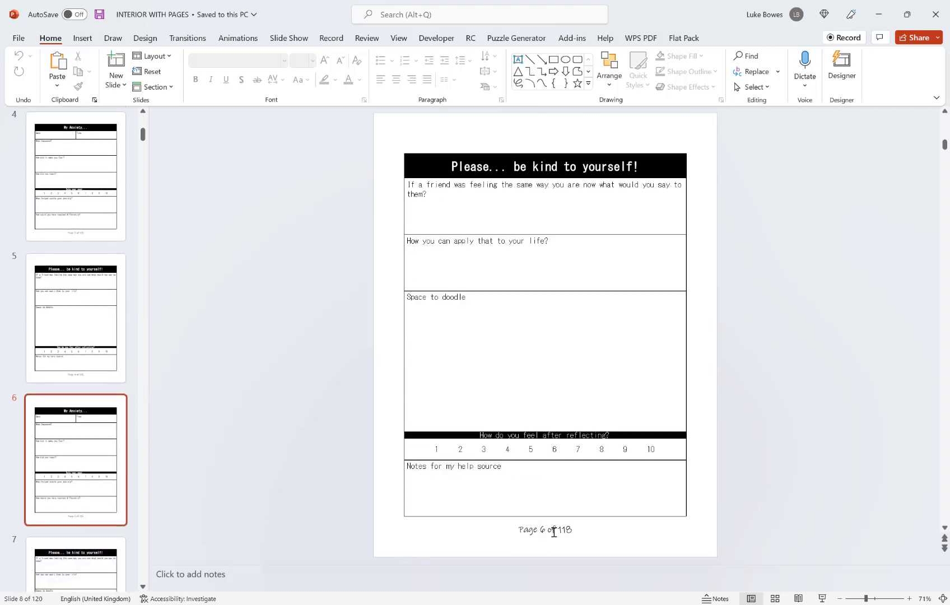